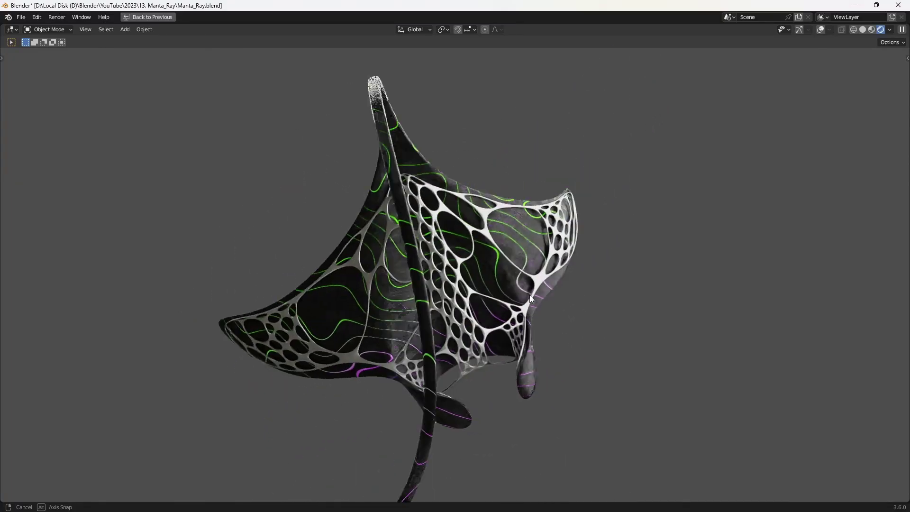
# Add a plane and delete its left half in Edit Mode.
pyautogui.scroll(-4, 631, 327)
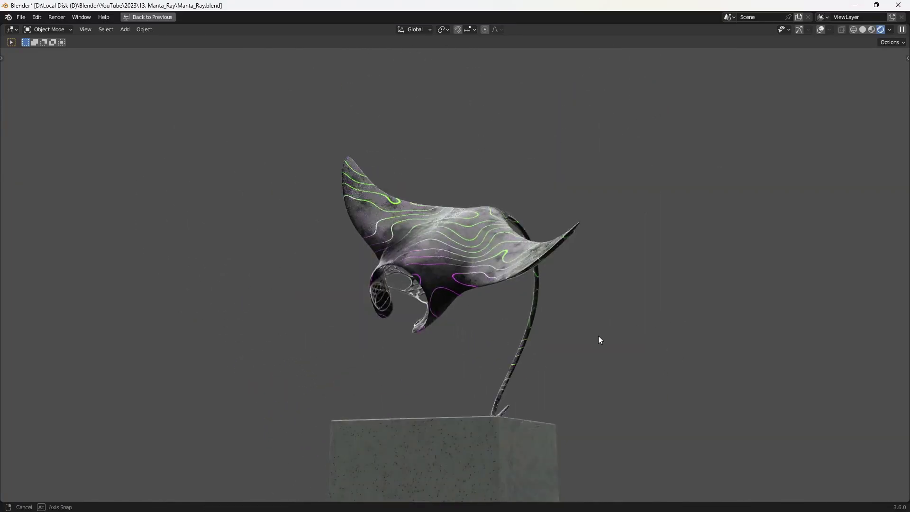
pyautogui.moveTo(598, 336); pyautogui.dragTo(599, 357, button='middle')
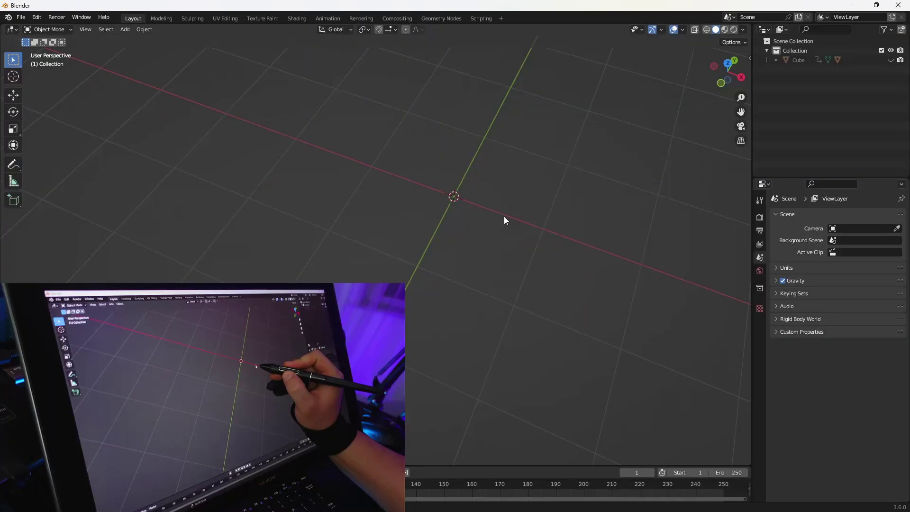
pyautogui.hotkey('shift', 'a')
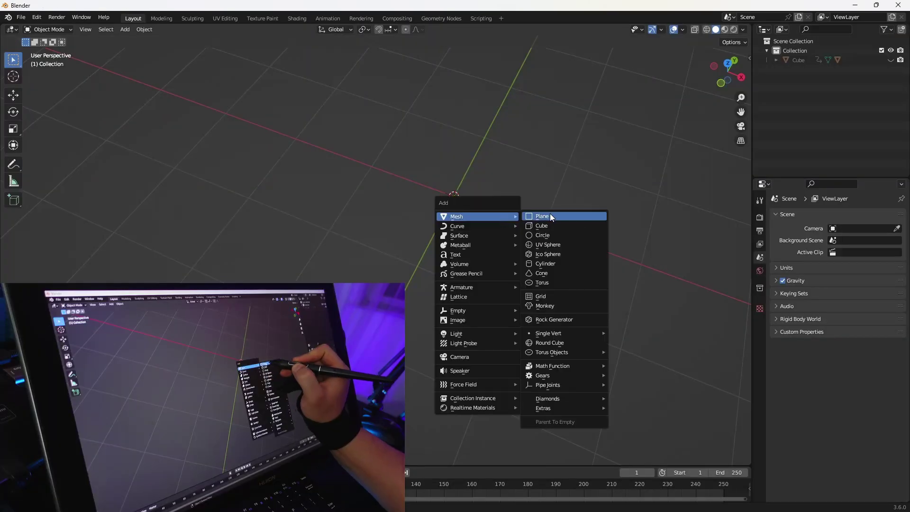
pyautogui.click(550, 213)
pyautogui.press('Tab')
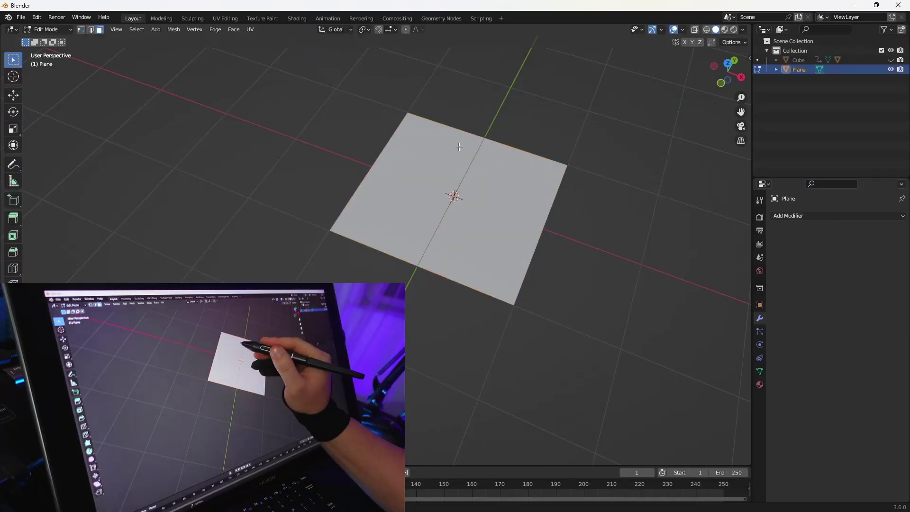
pyautogui.press('x')
pyautogui.click(458, 148)
pyautogui.press('Tab')
# Add a Mirror modifier to the half-plane and switch to top view for editing.
pyautogui.click(810, 211)
pyautogui.click(754, 309)
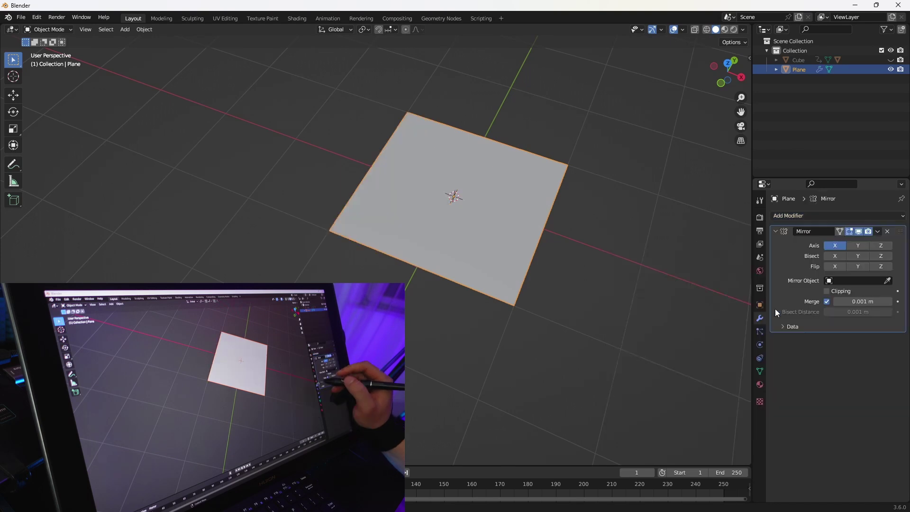
pyautogui.press('Tab')
pyautogui.press('`')
pyautogui.click(528, 254)
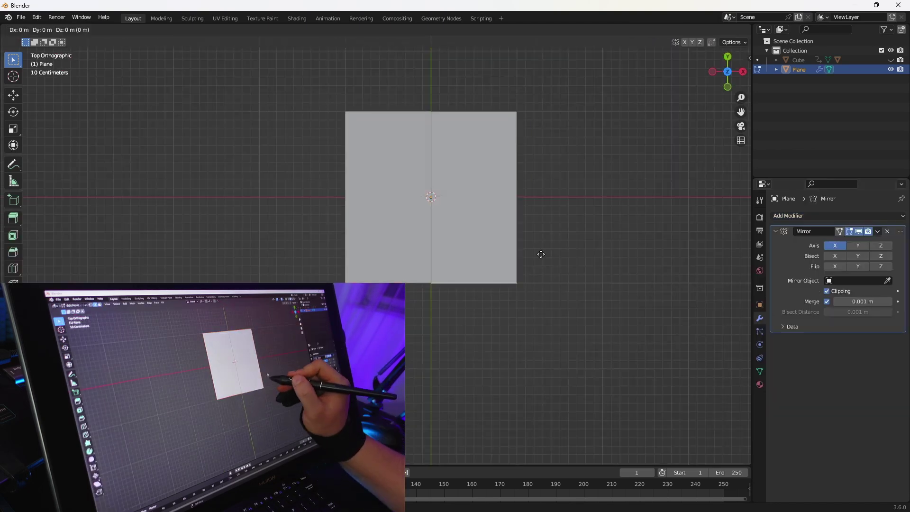
# Extrude the right edge twice and pull the top-right corner into a pointed wing.
pyautogui.click(514, 251)
pyautogui.press('e')
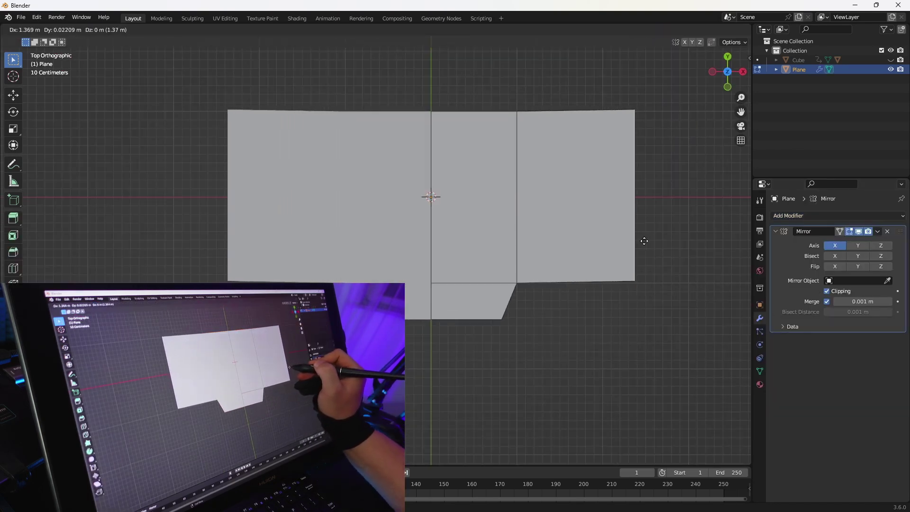
pyautogui.scroll(-2, 608, 219)
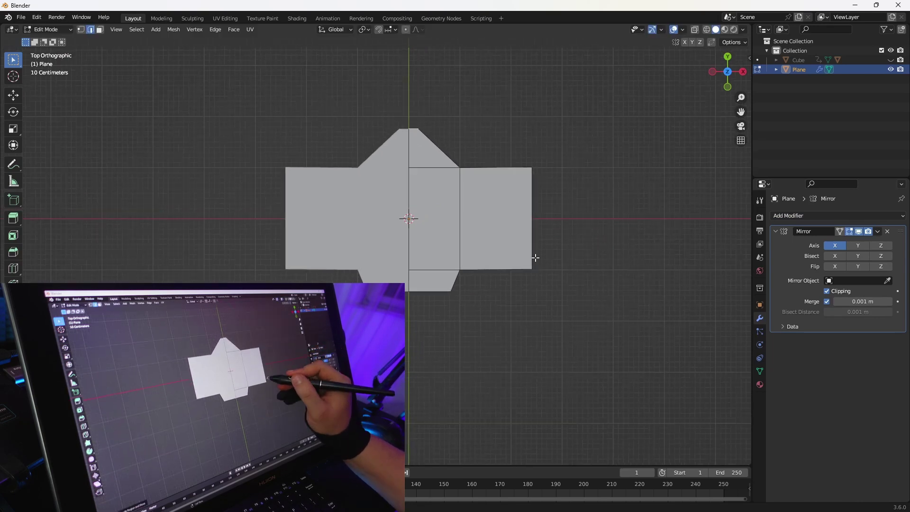
pyautogui.press('e')
pyautogui.click(537, 177)
pyautogui.press('g')
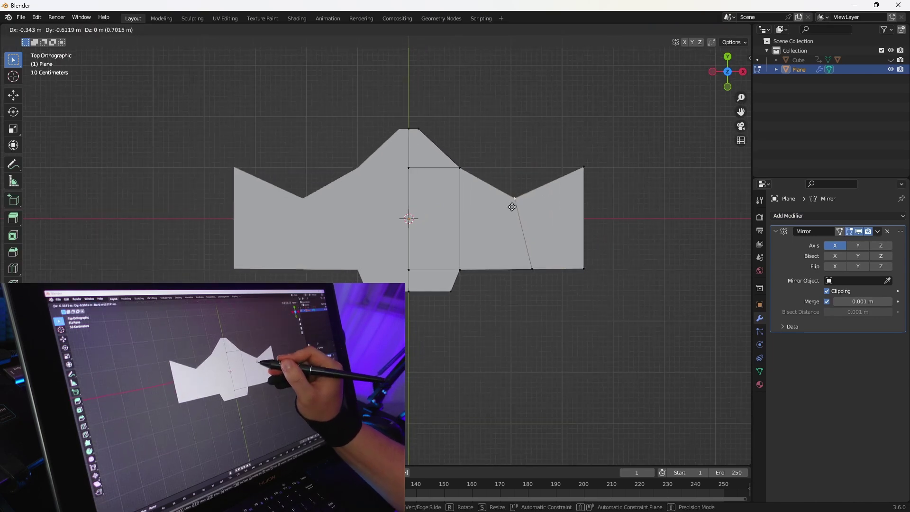
pyautogui.moveTo(597, 260)
pyautogui.mouseDown(button='middle')
pyautogui.moveTo(569, 237)
pyautogui.moveTo(552, 309)
pyautogui.mouseUp(button='middle')
# Add level-3 subdivision and adjust the outline vertices in the side and front views.
pyautogui.press('Tab')
pyautogui.hotkey('ctrl', '3')
pyautogui.press('Tab')
pyautogui.press('KP_3')
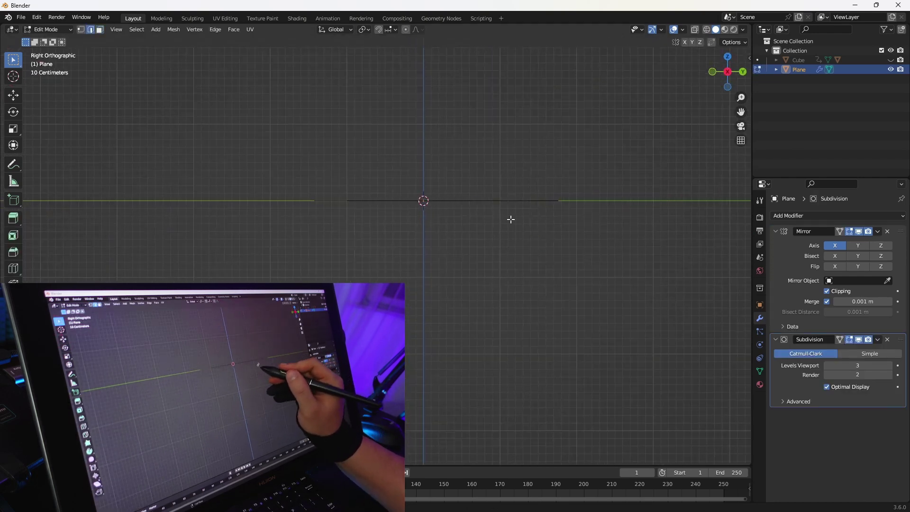
pyautogui.click(475, 309)
pyautogui.press('KP_1')
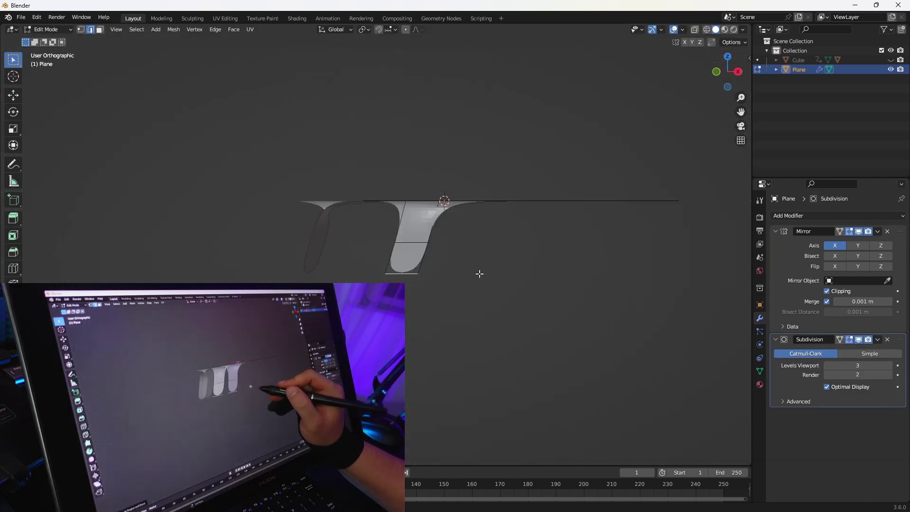
pyautogui.moveTo(544, 269); pyautogui.dragTo(479, 229, button='middle')
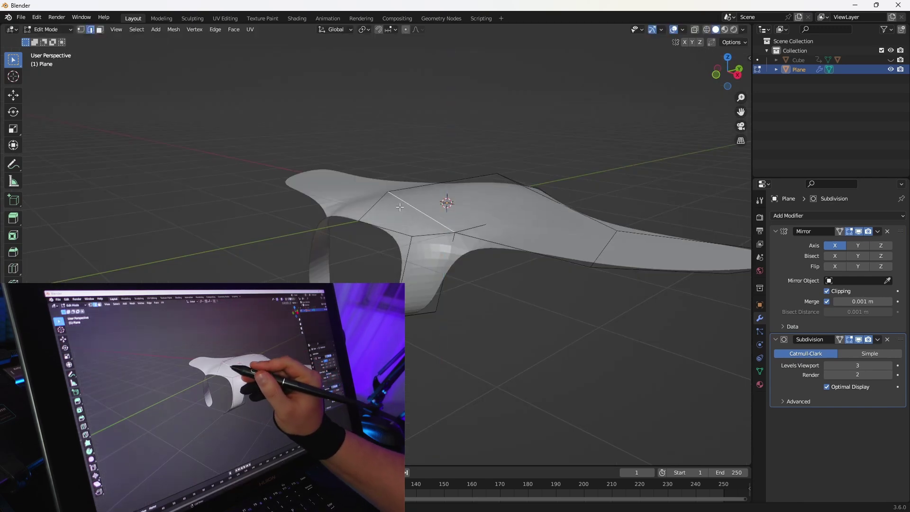
# Move the wing vertex into place from the top view.
pyautogui.press('KP_7')
pyautogui.press('g')
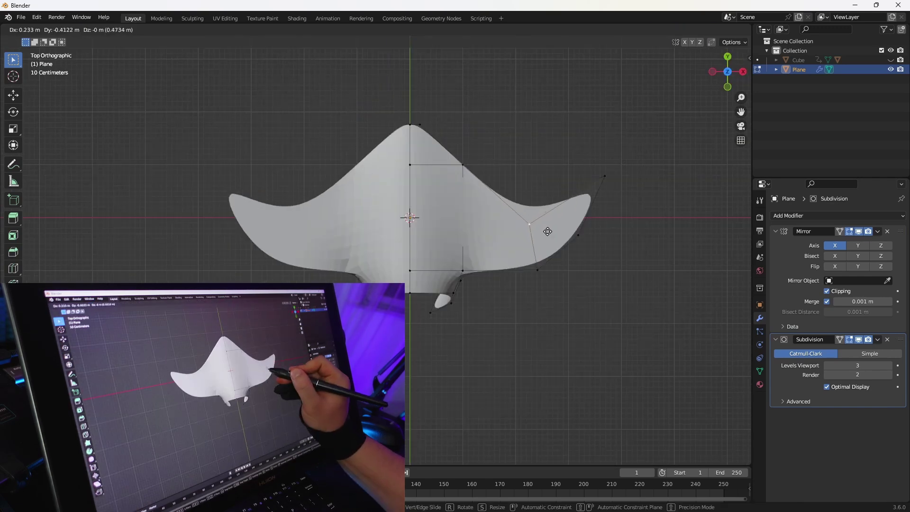
pyautogui.click(443, 183)
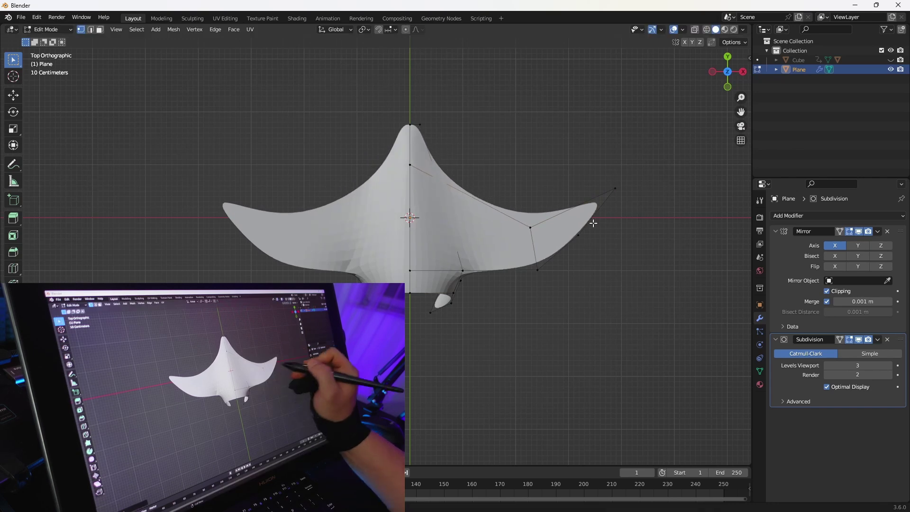
pyautogui.moveTo(571, 258); pyautogui.dragTo(640, 223, button='middle')
pyautogui.press('Tab')
pyautogui.moveTo(625, 186)
pyautogui.mouseDown(button='middle')
pyautogui.moveTo(479, 268)
pyautogui.moveTo(493, 221)
pyautogui.moveTo(532, 253)
pyautogui.moveTo(611, 203)
pyautogui.mouseUp(button='middle')
pyautogui.press('Tab')
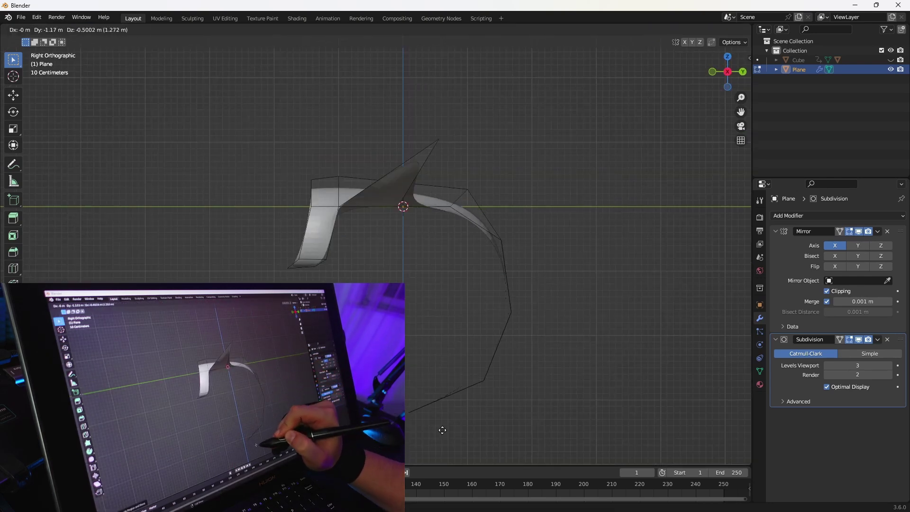
# Bend the wingtips and tail into a curled 3D shape and collapse the modifier panels.
pyautogui.press('Tab')
pyautogui.moveTo(503, 321)
pyautogui.mouseDown(button='middle')
pyautogui.moveTo(522, 298)
pyautogui.moveTo(520, 331)
pyautogui.moveTo(517, 271)
pyautogui.mouseUp(button='middle')
pyautogui.press('Tab')
pyautogui.click(507, 271)
pyautogui.press('Tab')
pyautogui.moveTo(570, 237)
pyautogui.mouseDown(button='middle')
pyautogui.moveTo(504, 291)
pyautogui.moveTo(550, 270)
pyautogui.mouseUp(button='middle')
pyautogui.moveTo(822, 232); pyautogui.dragTo(798, 272)
# Add a Solidify modifier above Subdivision with 0.076 m thickness.
pyautogui.click(834, 218)
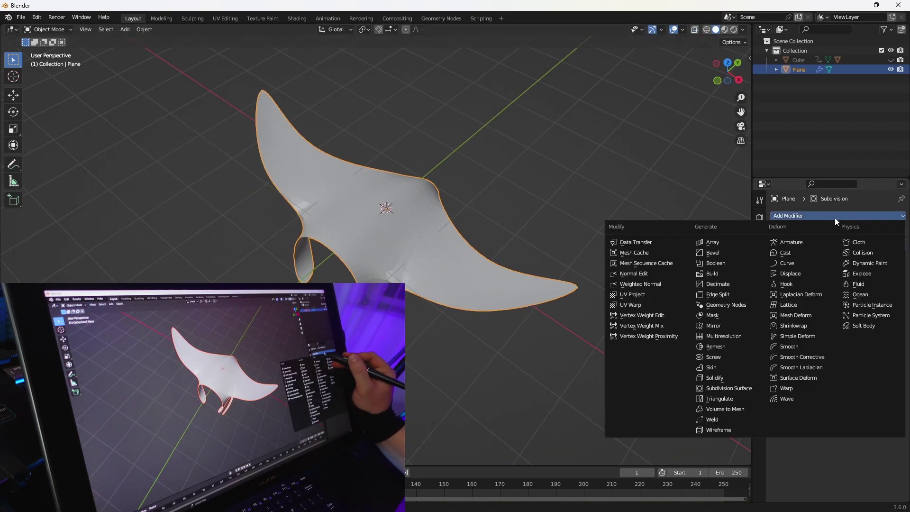
pyautogui.click(714, 378)
pyautogui.moveTo(899, 258)
pyautogui.mouseDown()
pyautogui.moveTo(899, 246)
pyautogui.moveTo(900, 268)
pyautogui.mouseUp()
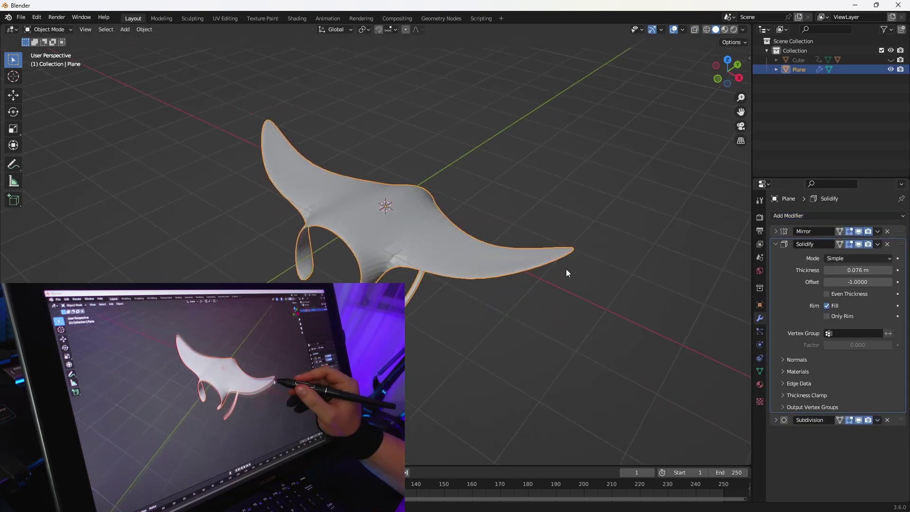
pyautogui.rightClick(558, 214)
pyautogui.click(516, 221)
pyautogui.moveTo(515, 221)
pyautogui.mouseDown(button='middle')
pyautogui.moveTo(446, 204)
pyautogui.moveTo(539, 232)
pyautogui.moveTo(660, 220)
pyautogui.moveTo(730, 200)
pyautogui.moveTo(840, 208)
pyautogui.moveTo(456, 210)
pyautogui.mouseUp(button='middle')
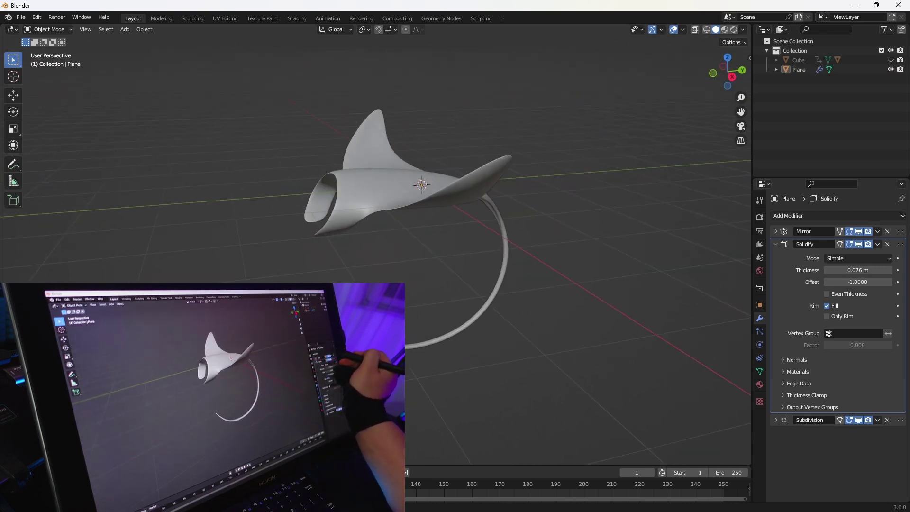
# Separate the manta's body faces from the side view into Plane.001.
pyautogui.click(455, 210)
pyautogui.press('Tab')
pyautogui.press('KP_3')
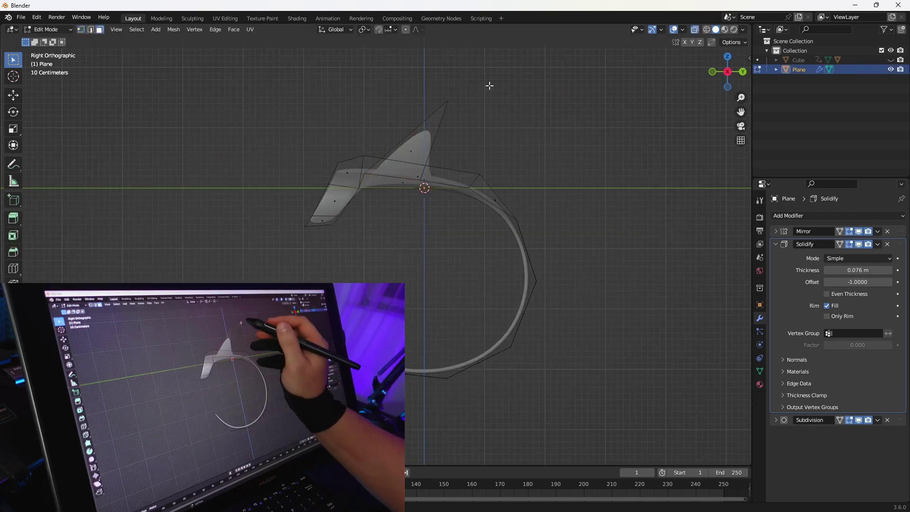
pyautogui.moveTo(489, 85); pyautogui.dragTo(300, 255)
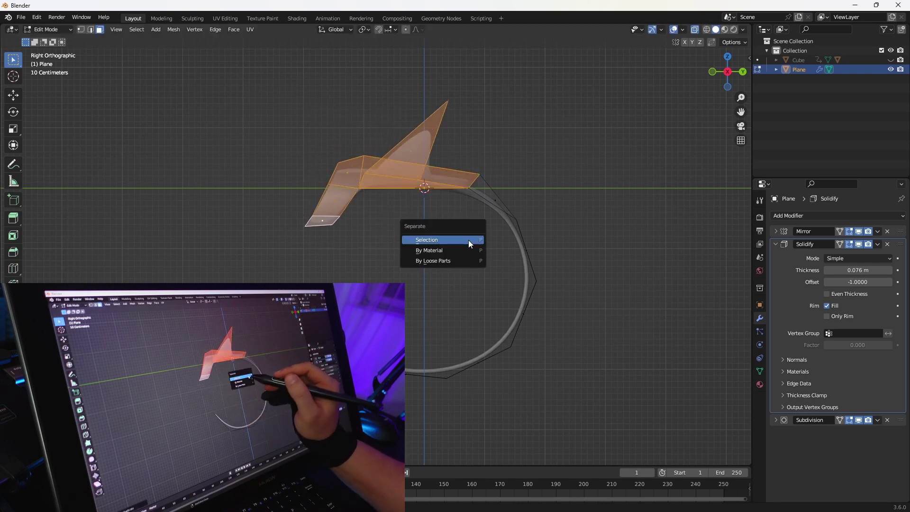
pyautogui.click(469, 240)
pyautogui.press('Tab')
pyautogui.moveTo(459, 237)
pyautogui.mouseDown(button='middle')
pyautogui.moveTo(492, 169)
pyautogui.moveTo(455, 204)
pyautogui.moveTo(475, 180)
pyautogui.moveTo(537, 213)
pyautogui.mouseUp(button='middle')
pyautogui.click(476, 180)
# Scale Plane.001's wing part to 0.8897 and pull its wing tips outward and down.
pyautogui.press('`')
pyautogui.click(459, 210)
pyautogui.press('Tab')
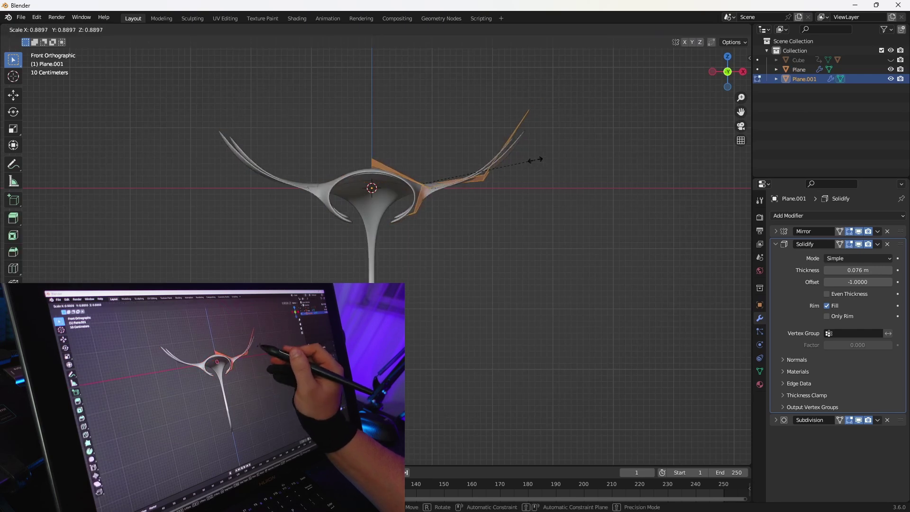
pyautogui.click(535, 160)
pyautogui.scroll(2, 542, 162)
pyautogui.keyDown('shift'); pyautogui.moveTo(520, 169); pyautogui.dragTo(524, 193, button='middle'); pyautogui.keyUp('shift')
pyautogui.click(515, 156)
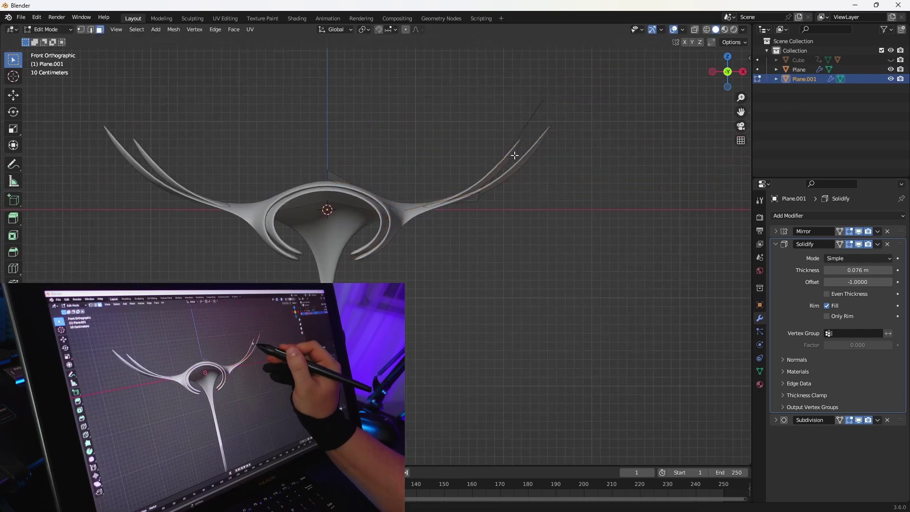
pyautogui.moveTo(512, 158); pyautogui.dragTo(532, 168)
pyautogui.moveTo(444, 224)
pyautogui.mouseDown(button='middle')
pyautogui.moveTo(497, 217)
pyautogui.moveTo(463, 223)
pyautogui.moveTo(459, 248)
pyautogui.moveTo(517, 209)
pyautogui.moveTo(550, 242)
pyautogui.mouseUp(button='middle')
pyautogui.press('Tab')
pyautogui.click(776, 244)
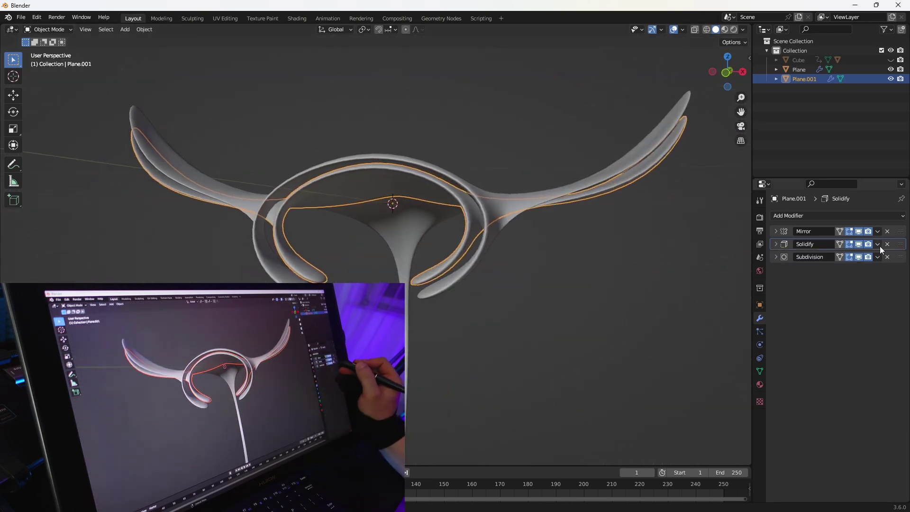
# Replace Plane.001's Solidify with a Wireframe keeping boundary edges, even thickness off.
pyautogui.click(887, 244)
pyautogui.click(838, 216)
pyautogui.click(720, 420)
pyautogui.moveTo(720, 420)
pyautogui.mouseDown(button='middle')
pyautogui.moveTo(582, 263)
pyautogui.moveTo(596, 279)
pyautogui.mouseUp(button='middle')
pyautogui.press('KP_Divide')
pyautogui.click(827, 294)
pyautogui.click(827, 317)
pyautogui.click(776, 257)
# Add an Un-Subdivide Decimate (1 iteration) plus a 5.6° Planar Decimate copy before the Wireframe.
pyautogui.click(853, 216)
pyautogui.click(708, 282)
pyautogui.moveTo(896, 275); pyautogui.dragTo(889, 264)
pyautogui.click(847, 272)
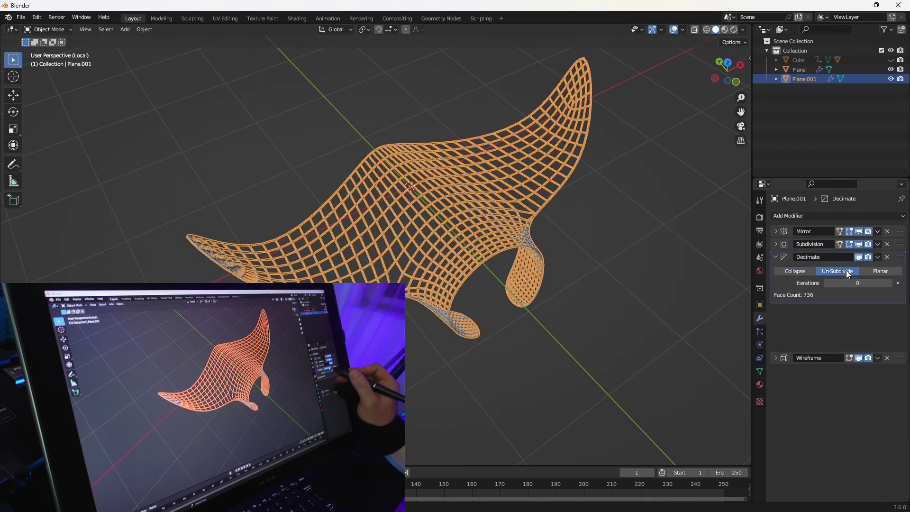
pyautogui.click(890, 284)
pyautogui.click(877, 257)
pyautogui.click(862, 272)
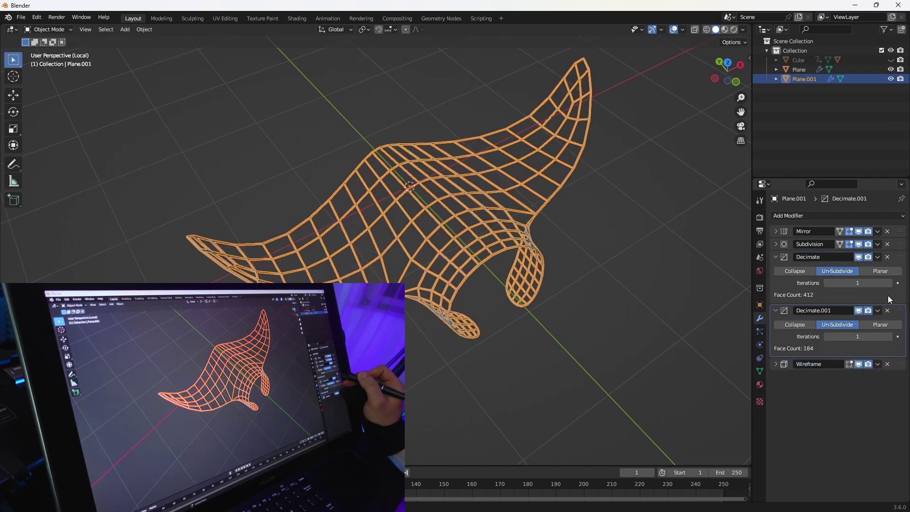
pyautogui.click(892, 325)
pyautogui.moveTo(871, 339); pyautogui.dragTo(870, 339)
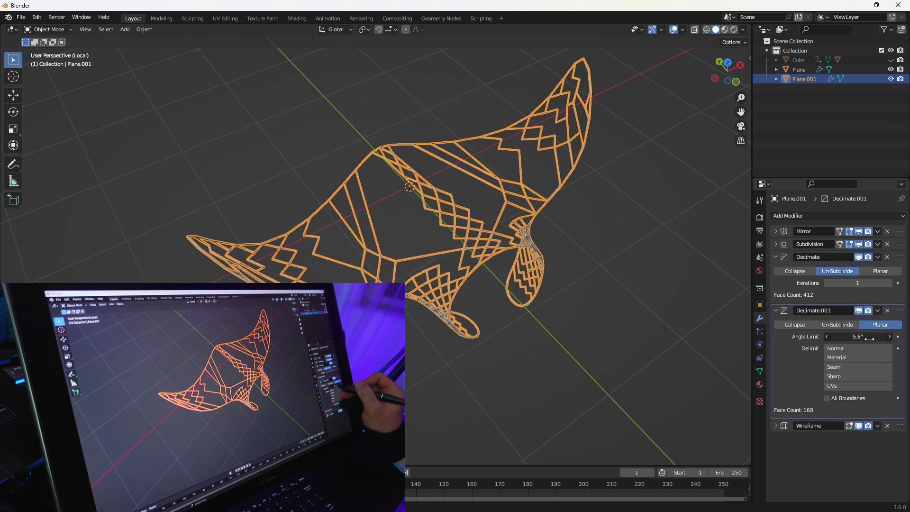
# Add a 10-repeat Smooth above the Wireframe and a final Subdivision modifier.
pyautogui.click(881, 216)
pyautogui.click(796, 345)
pyautogui.moveTo(903, 440); pyautogui.dragTo(900, 426)
pyautogui.press('Return')
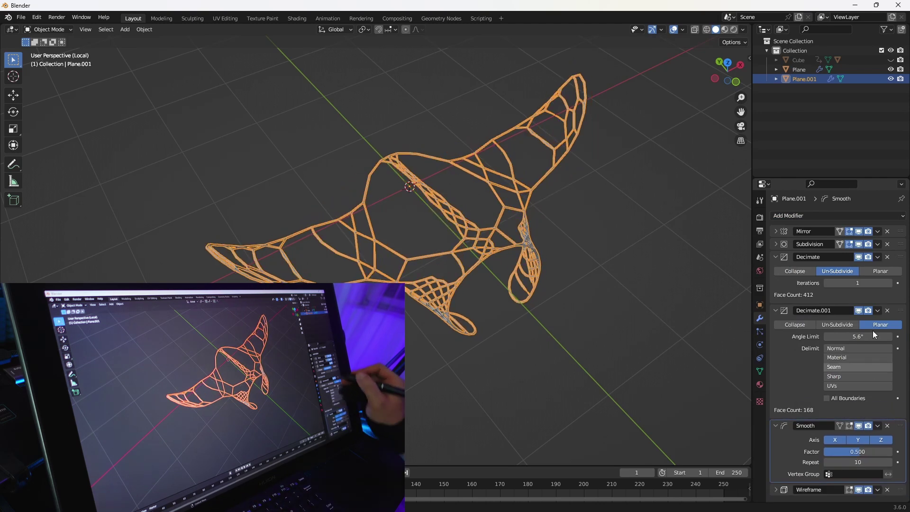
pyautogui.click(870, 216)
pyautogui.click(738, 389)
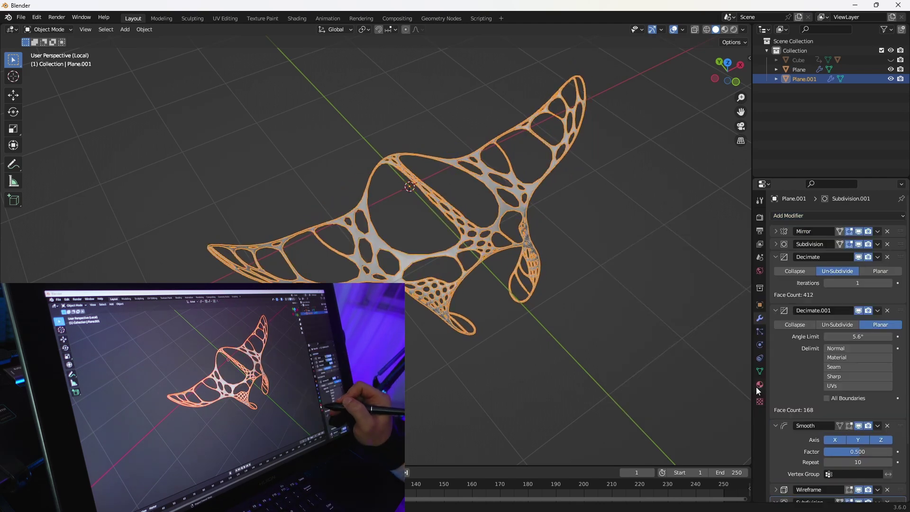
pyautogui.moveTo(751, 373)
pyautogui.mouseDown(button='middle')
pyautogui.moveTo(664, 309)
pyautogui.moveTo(642, 303)
pyautogui.moveTo(650, 319)
pyautogui.moveTo(540, 267)
pyautogui.moveTo(512, 308)
pyautogui.moveTo(554, 305)
pyautogui.mouseUp(button='middle')
# Lift the manta's wingtip vertex upward in the side view.
pyautogui.press('Tab')
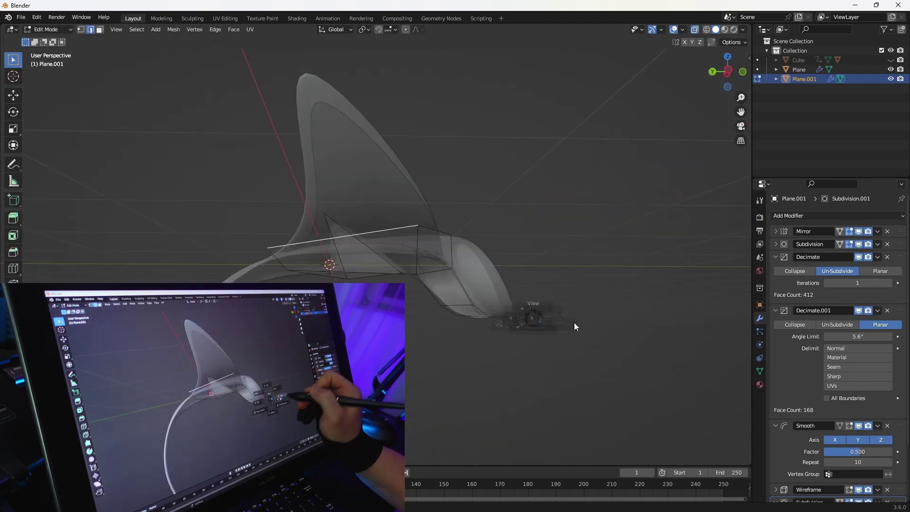
pyautogui.press('KP_3')
pyautogui.press('g')
pyautogui.moveTo(473, 296); pyautogui.dragTo(473, 268)
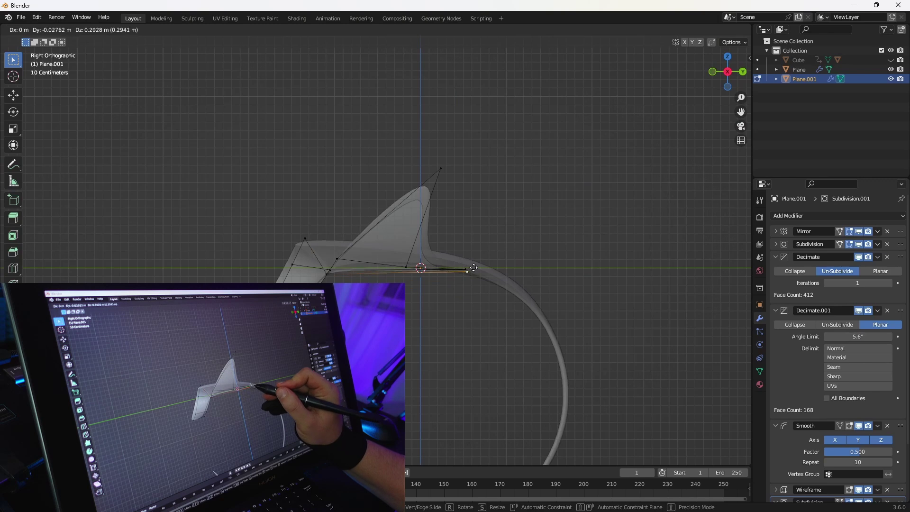
pyautogui.moveTo(460, 287)
pyautogui.mouseDown(button='middle')
pyautogui.moveTo(406, 307)
pyautogui.moveTo(405, 320)
pyautogui.mouseUp(button='middle')
pyautogui.hotkey('alt', 'z')
pyautogui.press('Tab')
pyautogui.press('Tab')
# Lower Decimate.001's planar angle limit to 2° for a finer gill lattice.
pyautogui.moveTo(408, 323); pyautogui.dragTo(439, 298, button='middle')
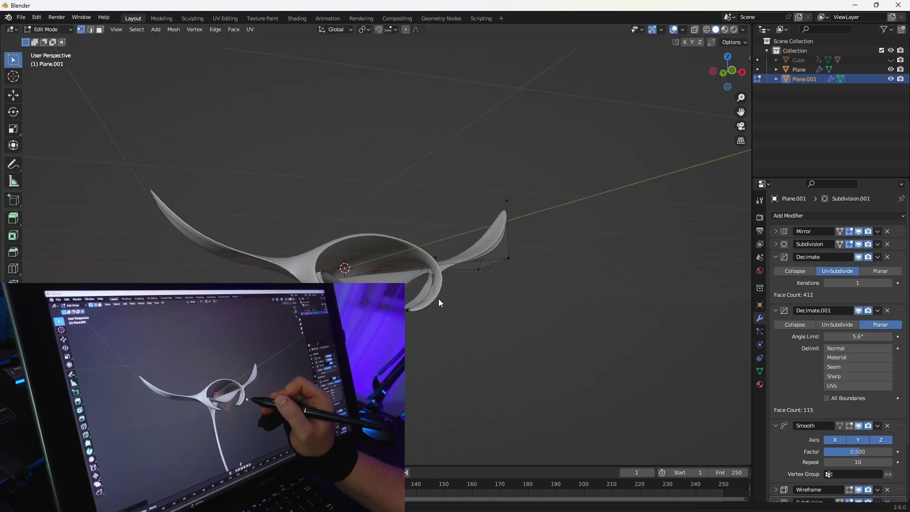
pyautogui.press('Tab')
pyautogui.scroll(5, 498, 260)
pyautogui.keyDown('shift'); pyautogui.moveTo(498, 260); pyautogui.dragTo(504, 250, button='middle'); pyautogui.keyUp('shift')
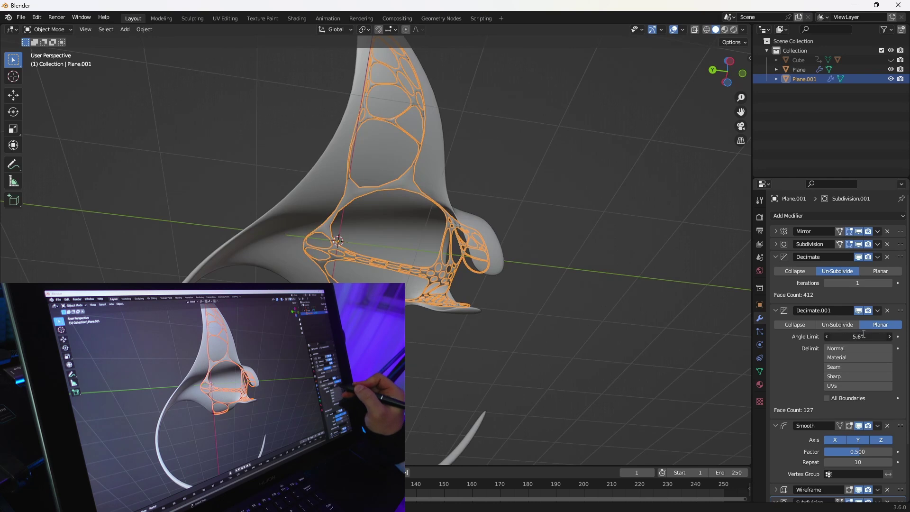
pyautogui.press('Return')
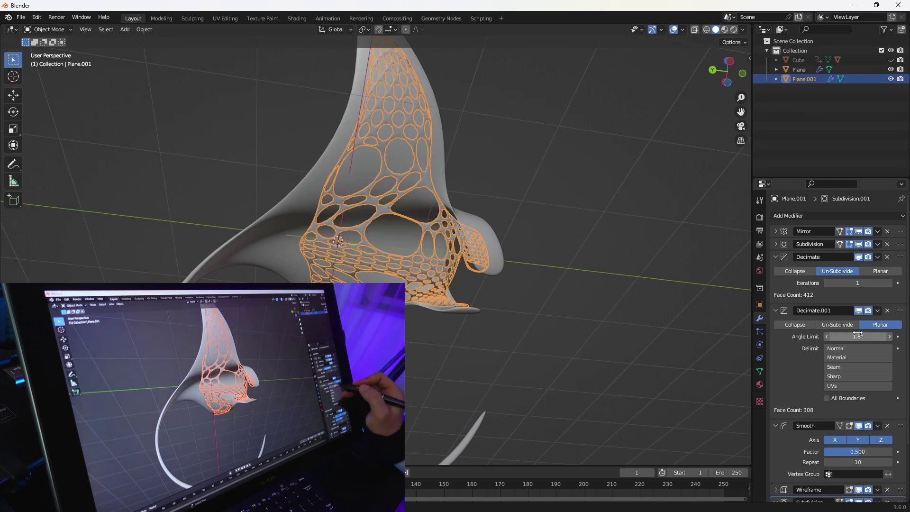
pyautogui.press('KP_3')
pyautogui.press('Tab')
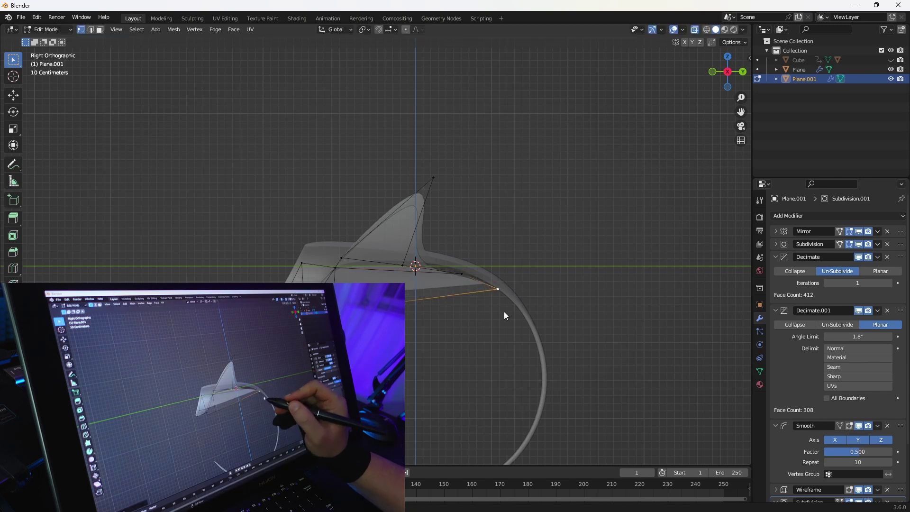
pyautogui.press('Tab')
pyautogui.moveTo(434, 329)
pyautogui.mouseDown(button='middle')
pyautogui.moveTo(523, 257)
pyautogui.moveTo(499, 271)
pyautogui.moveTo(462, 379)
pyautogui.moveTo(490, 293)
pyautogui.moveTo(485, 245)
pyautogui.moveTo(482, 300)
pyautogui.mouseUp(button='middle')
pyautogui.click(481, 300)
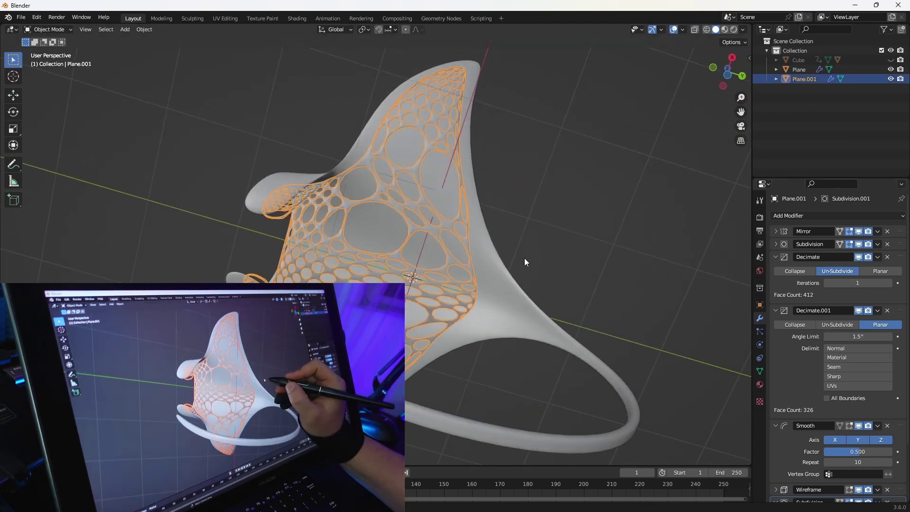
pyautogui.press('Return')
# Preview the manta in Rendered shading with a taller lower editor area.
pyautogui.moveTo(541, 252)
pyautogui.mouseDown(button='middle')
pyautogui.moveTo(508, 310)
pyautogui.moveTo(473, 301)
pyautogui.mouseUp(button='middle')
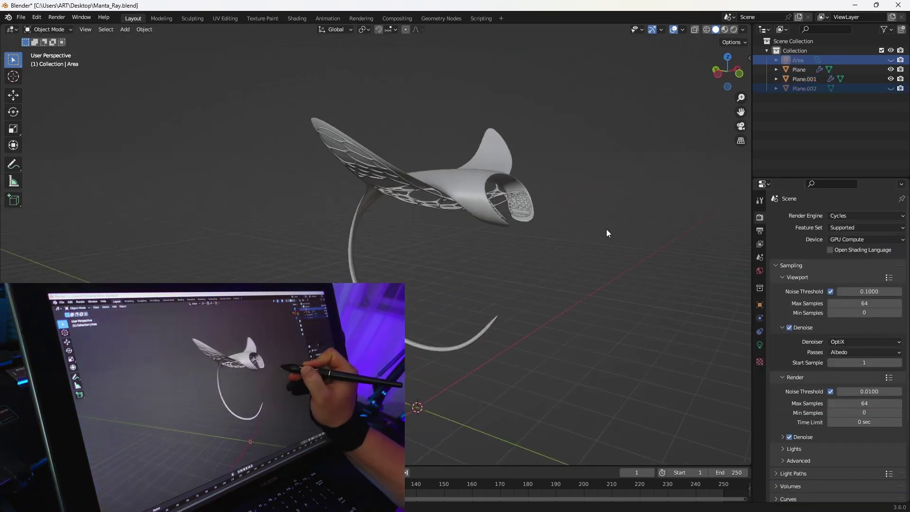
pyautogui.moveTo(607, 229)
pyautogui.mouseDown(button='middle')
pyautogui.moveTo(508, 219)
pyautogui.moveTo(454, 237)
pyautogui.moveTo(572, 209)
pyautogui.moveTo(620, 278)
pyautogui.moveTo(533, 294)
pyautogui.moveTo(499, 249)
pyautogui.moveTo(576, 240)
pyautogui.moveTo(541, 234)
pyautogui.moveTo(423, 345)
pyautogui.mouseUp(button='middle')
pyautogui.press('z')
pyautogui.click(594, 101)
pyautogui.moveTo(237, 465)
pyautogui.mouseDown()
pyautogui.moveTo(237, 295)
pyautogui.moveTo(237, 328)
pyautogui.mouseUp()
pyautogui.moveTo(559, 194)
pyautogui.mouseDown(button='middle')
pyautogui.moveTo(578, 192)
pyautogui.moveTo(576, 170)
pyautogui.moveTo(588, 187)
pyautogui.mouseUp(button='middle')
# Apply a duplicate copy of the Gold Dot realtime material to the manta body.
pyautogui.press('n')
pyautogui.click(745, 185)
pyautogui.click(710, 105)
pyautogui.click(485, 272)
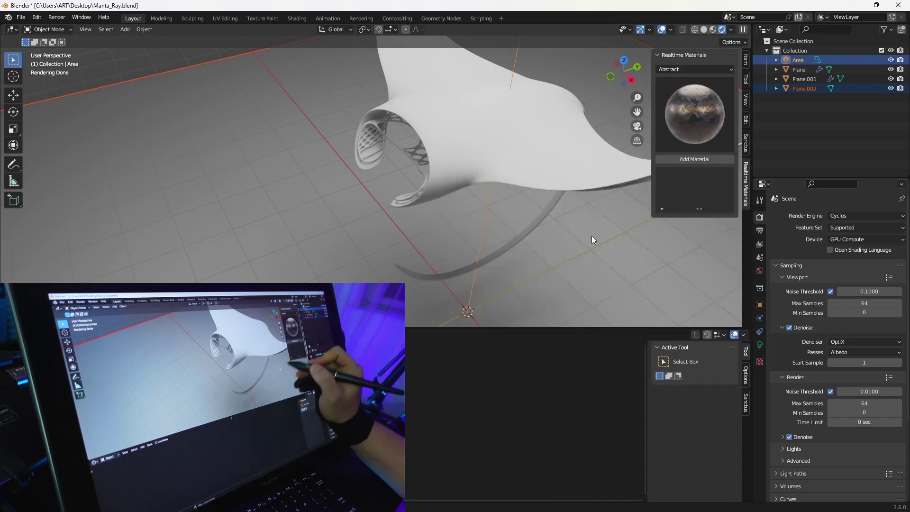
pyautogui.click(623, 163)
pyautogui.click(698, 158)
pyautogui.click(650, 187)
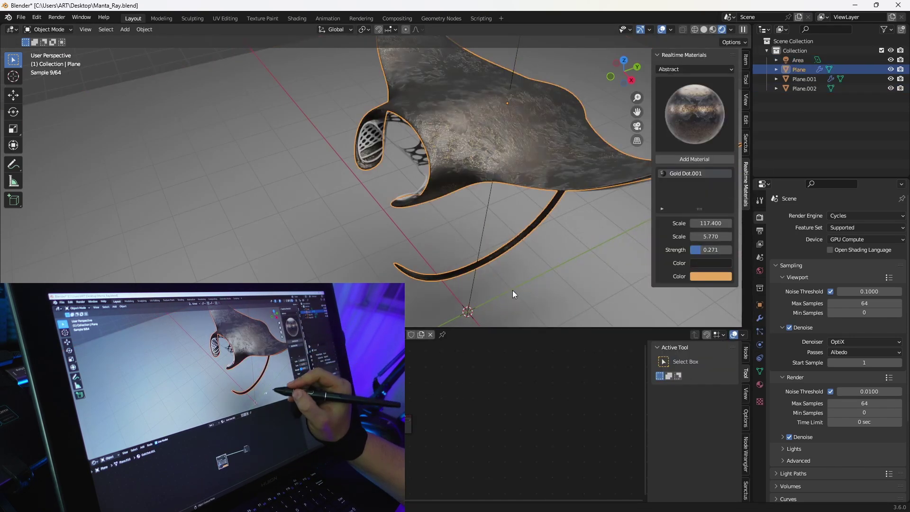
pyautogui.moveTo(512, 290); pyautogui.dragTo(528, 260, button='middle')
# Set the Gold Dot.001 bump distance to 0.010 and enlarge the node editor.
pyautogui.scroll(5, 573, 213)
pyautogui.scroll(-3, 573, 213)
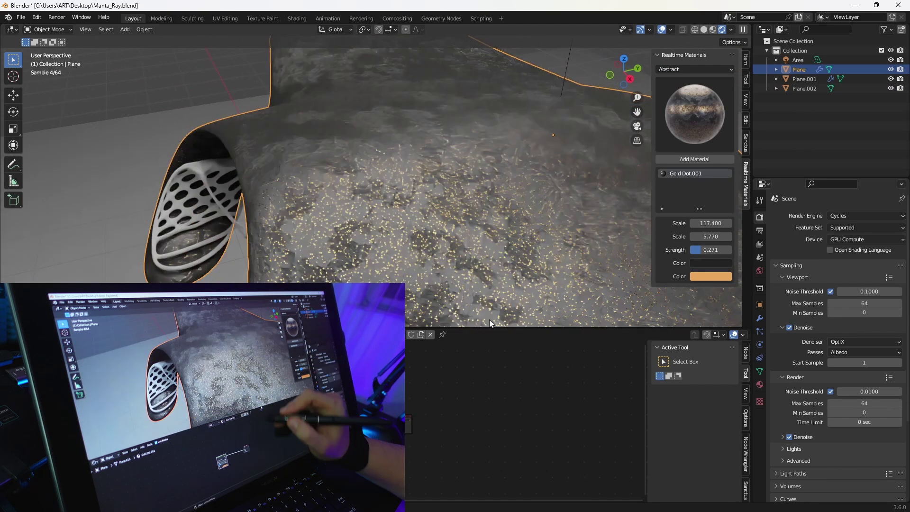
pyautogui.scroll(-4, 474, 408)
pyautogui.scroll(4, 489, 406)
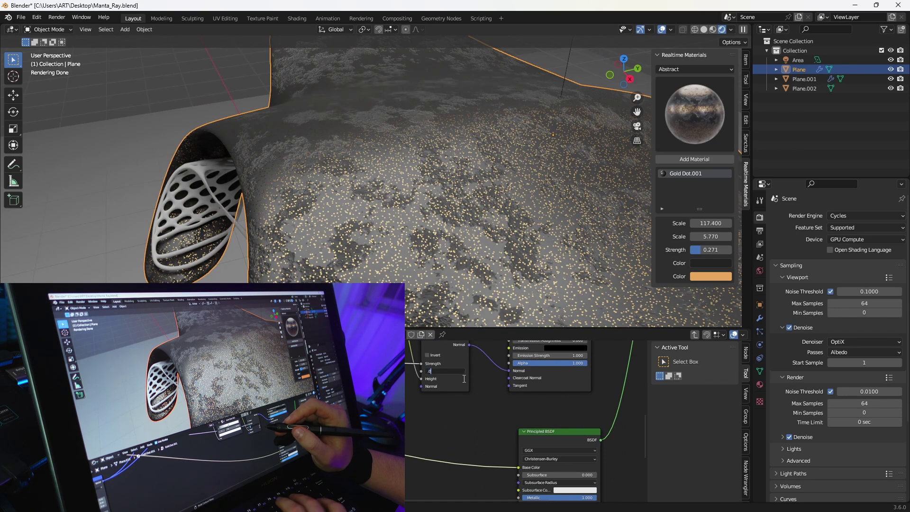
pyautogui.write('.01')
pyautogui.press('Return')
pyautogui.press('n')
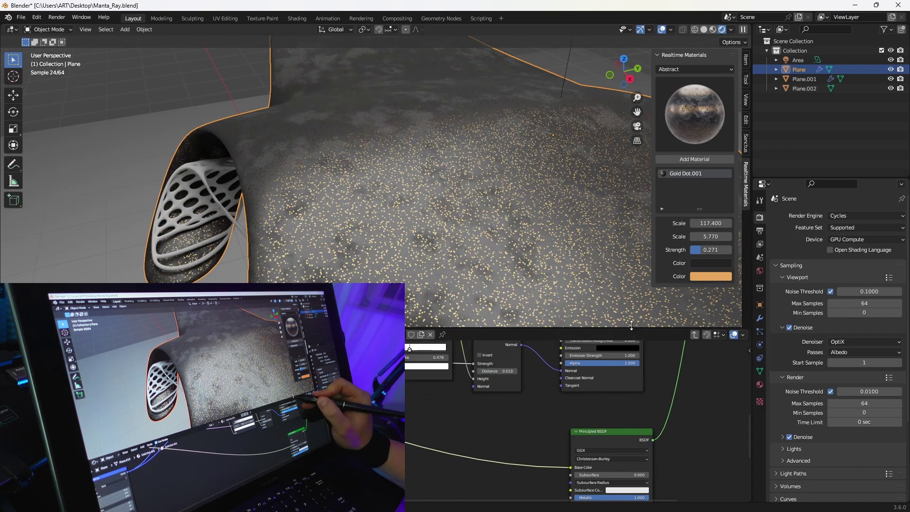
pyautogui.moveTo(631, 327); pyautogui.dragTo(631, 260)
# Disconnect the Base Color link and set the speckle base colour to magenta.
pyautogui.press('n')
pyautogui.scroll(-1, 592, 358)
pyautogui.scroll(2, 579, 355)
pyautogui.moveTo(488, 417); pyautogui.dragTo(548, 318, button='middle')
pyautogui.moveTo(549, 360); pyautogui.dragTo(519, 363)
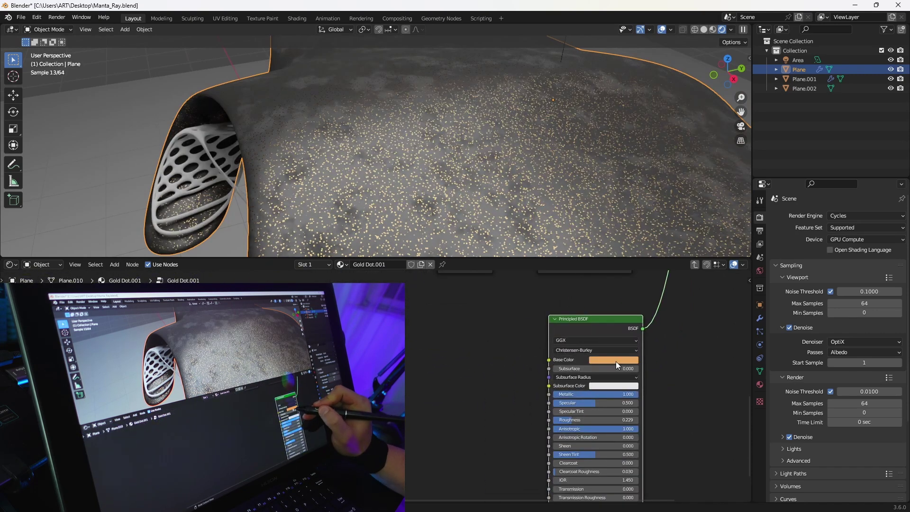
pyautogui.click(640, 286)
# Place a new Mix Shader just before the Group Output.
pyautogui.scroll(-2, 561, 348)
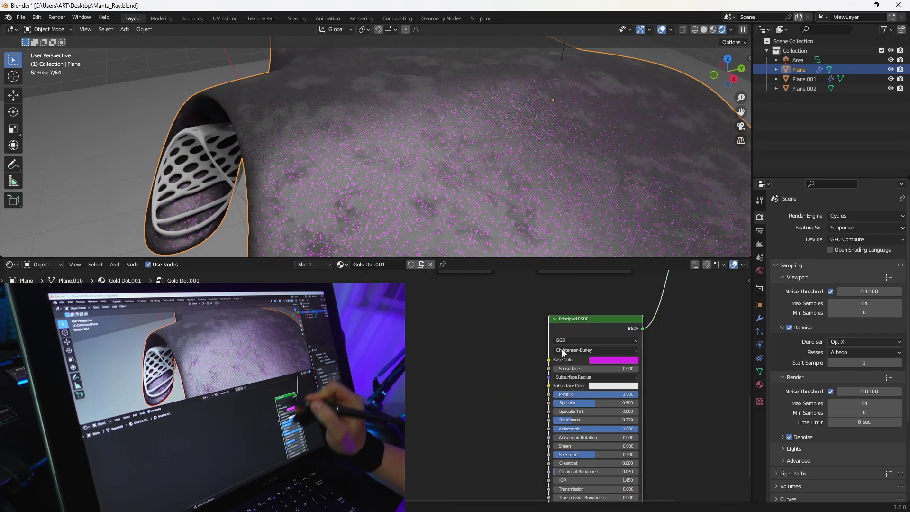
pyautogui.moveTo(619, 306); pyautogui.dragTo(560, 362, button='middle')
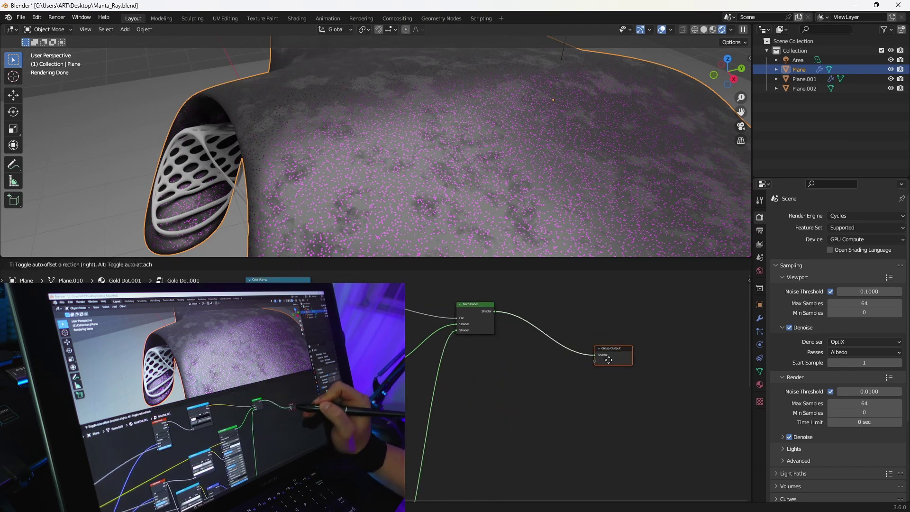
pyautogui.click(608, 360)
# Add a Musgrave Texture node with texture coordinates and mapping via Ctrl+T.
pyautogui.hotkey('shift', 'a')
pyautogui.write('mus')
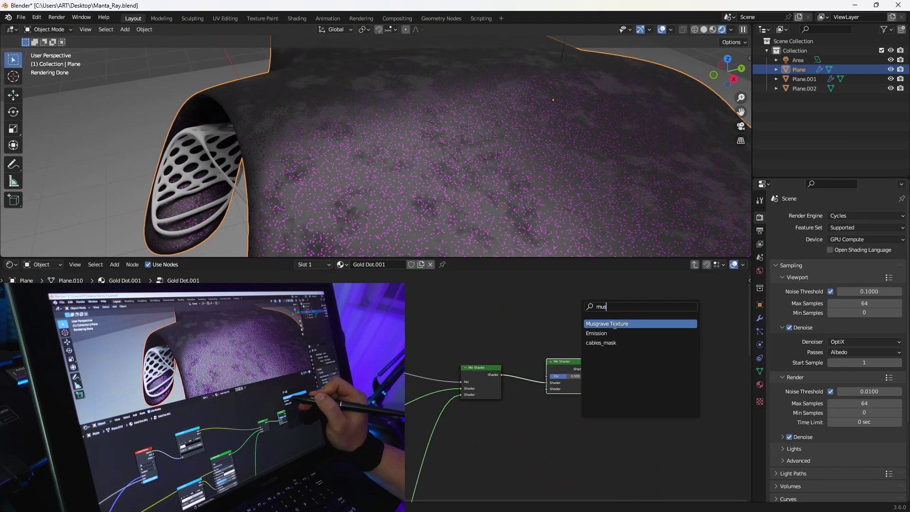
pyautogui.click(615, 323)
pyautogui.click(517, 308)
pyautogui.hotkey('ctrl', 't')
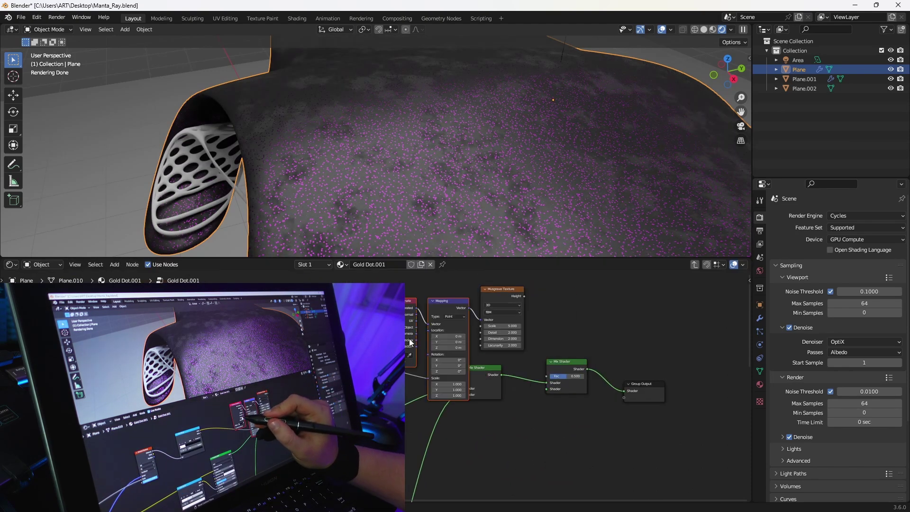
# Insert a Color Ramp after the Musgrave and move its white stop to 0.255.
pyautogui.scroll(2, 494, 325)
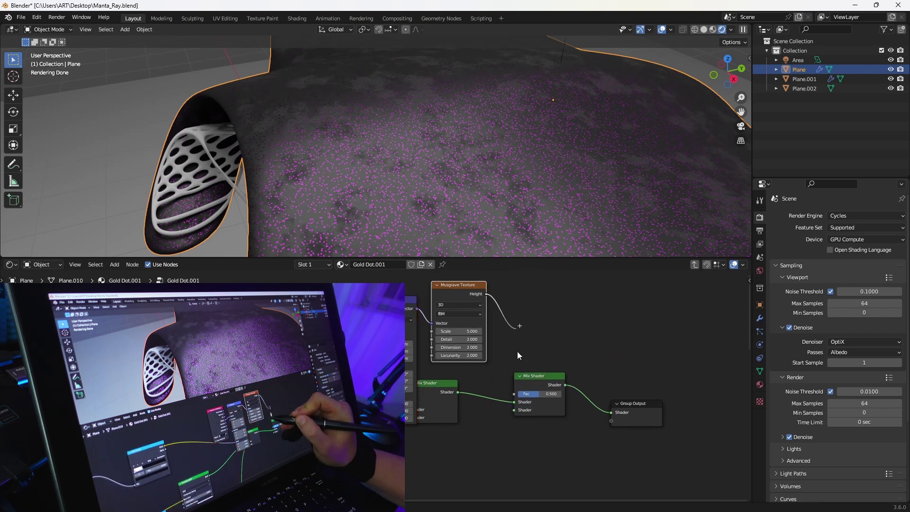
pyautogui.moveTo(518, 355); pyautogui.dragTo(546, 323)
pyautogui.click(570, 344)
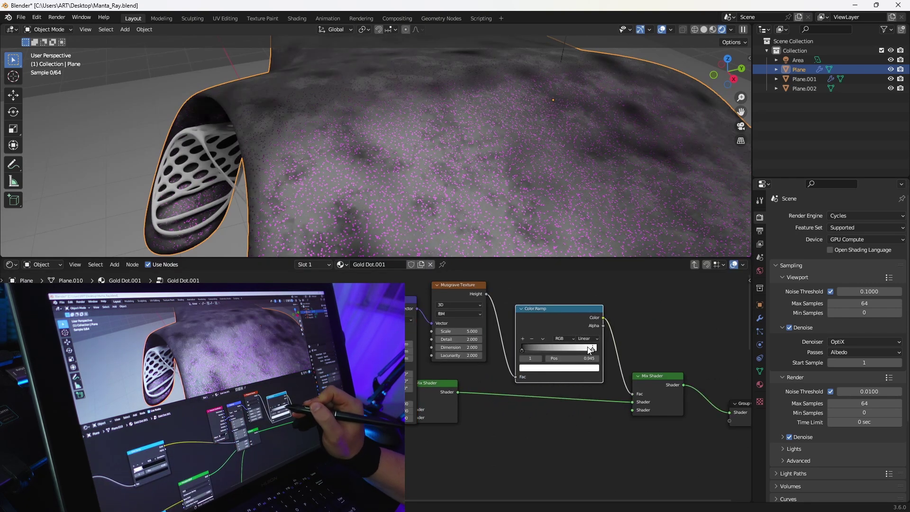
pyautogui.moveTo(590, 349); pyautogui.dragTo(541, 350)
# Move the Musgrave and Color Ramp nodes aside together.
pyautogui.scroll(-1, 526, 437)
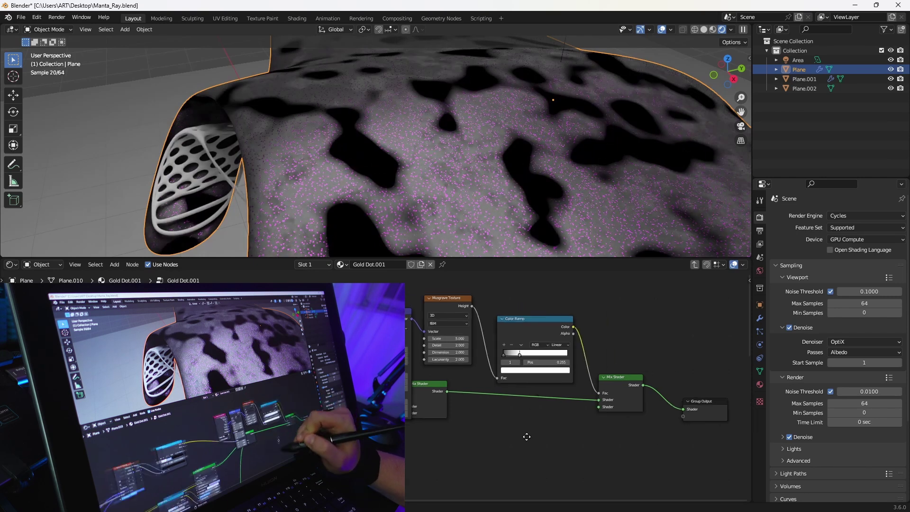
pyautogui.scroll(-2, 526, 436)
pyautogui.moveTo(518, 341); pyautogui.dragTo(410, 289)
pyautogui.press('g')
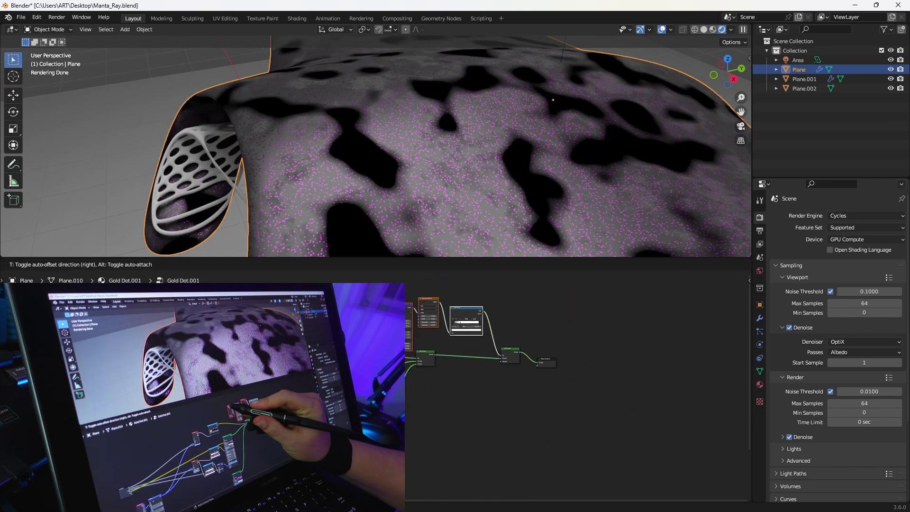
pyautogui.scroll(3, 553, 333)
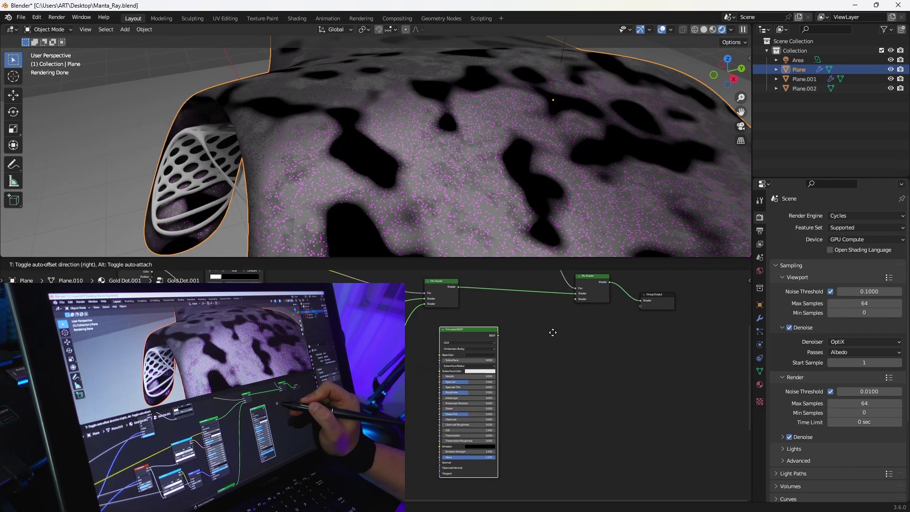
# Place a Principled BSDF fed by the ramp and shift the ramp stop to 0.182.
pyautogui.click(567, 331)
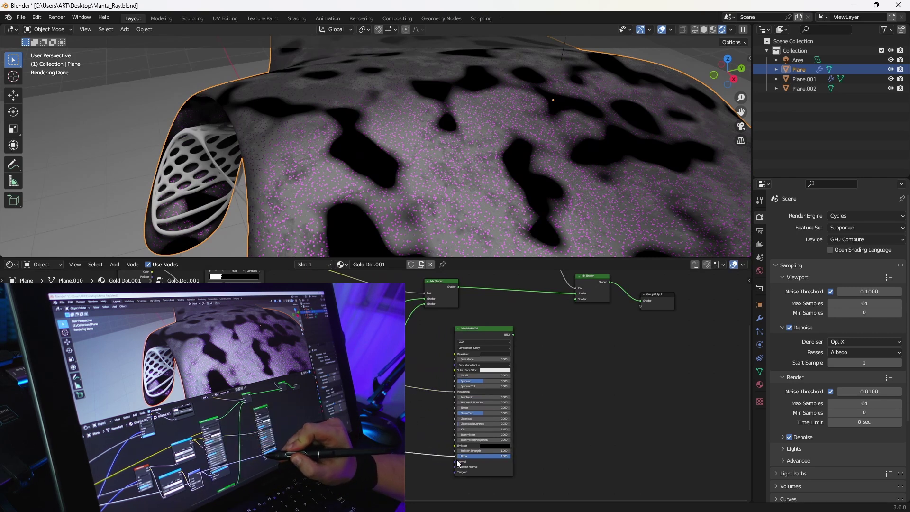
pyautogui.scroll(2, 547, 381)
pyautogui.scroll(1, 553, 331)
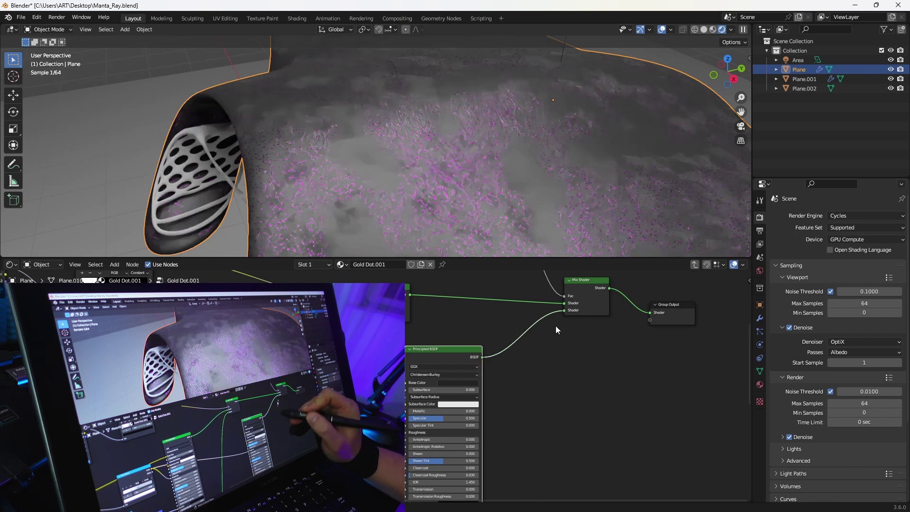
pyautogui.moveTo(526, 366); pyautogui.dragTo(550, 498, button='middle')
pyautogui.moveTo(507, 342); pyautogui.dragTo(487, 344)
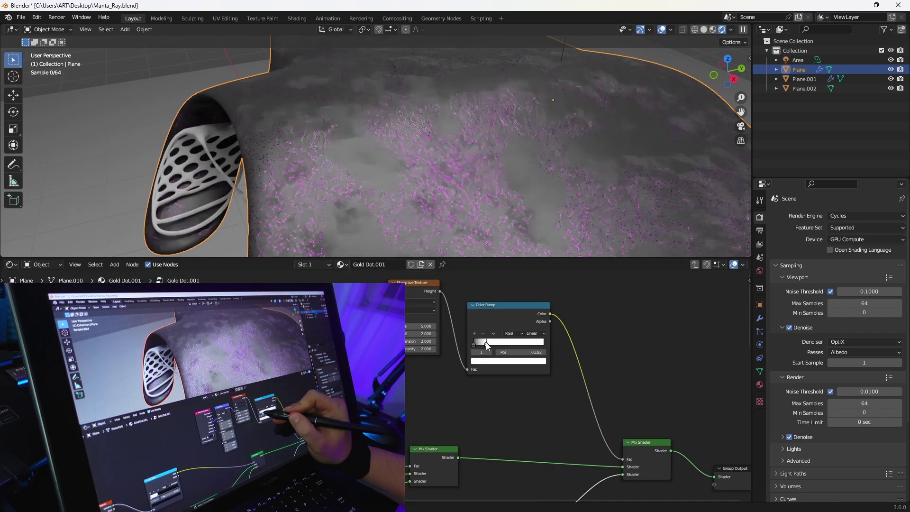
pyautogui.moveTo(445, 393); pyautogui.dragTo(546, 292, button='middle')
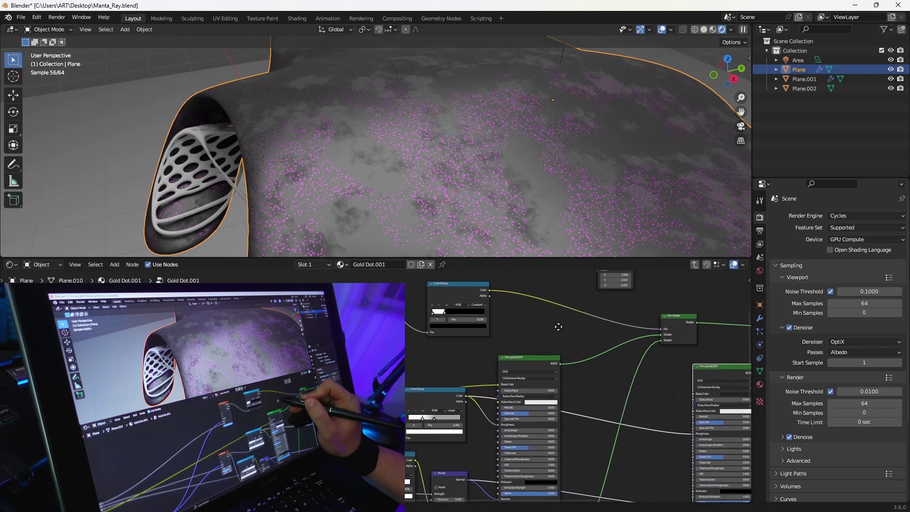
# Raise the Voronoi Texture Scale to 126.4 for finer speckles.
pyautogui.scroll(-2, 546, 292)
pyautogui.scroll(2, 515, 349)
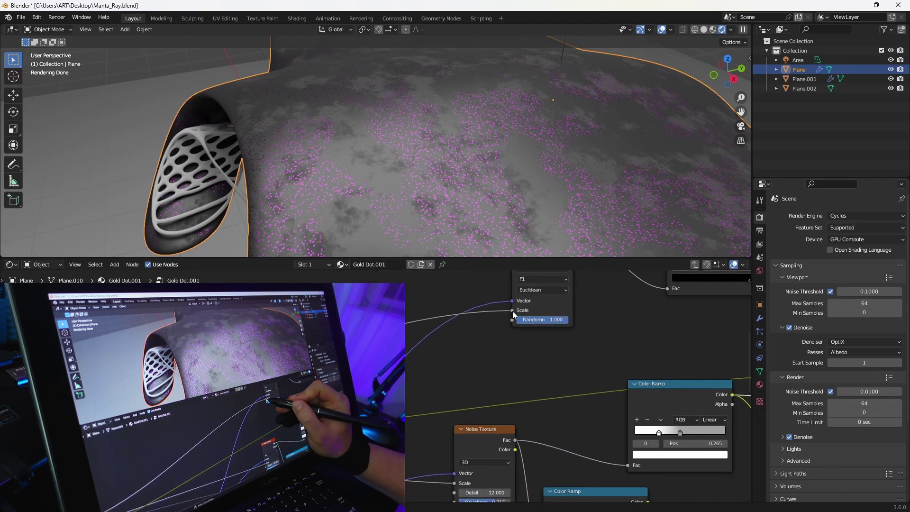
pyautogui.moveTo(551, 310); pyautogui.dragTo(586, 311)
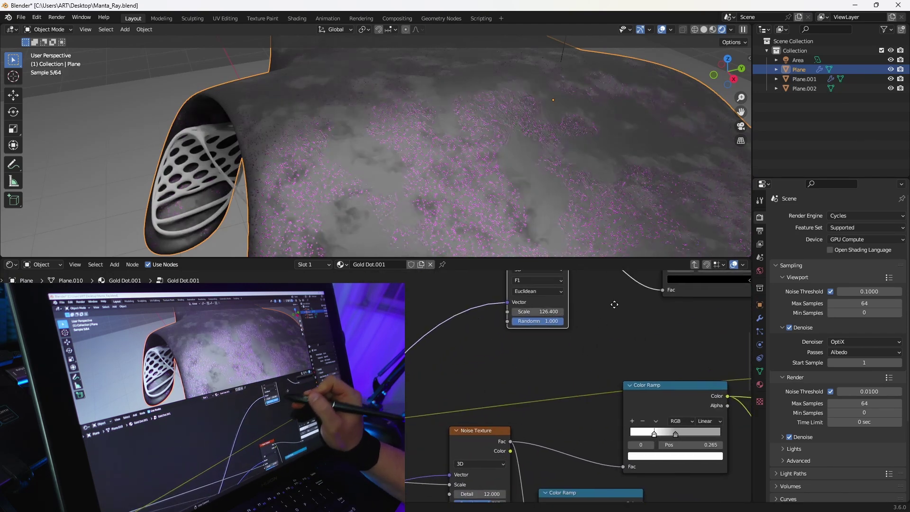
pyautogui.moveTo(586, 311); pyautogui.dragTo(470, 363, button='middle')
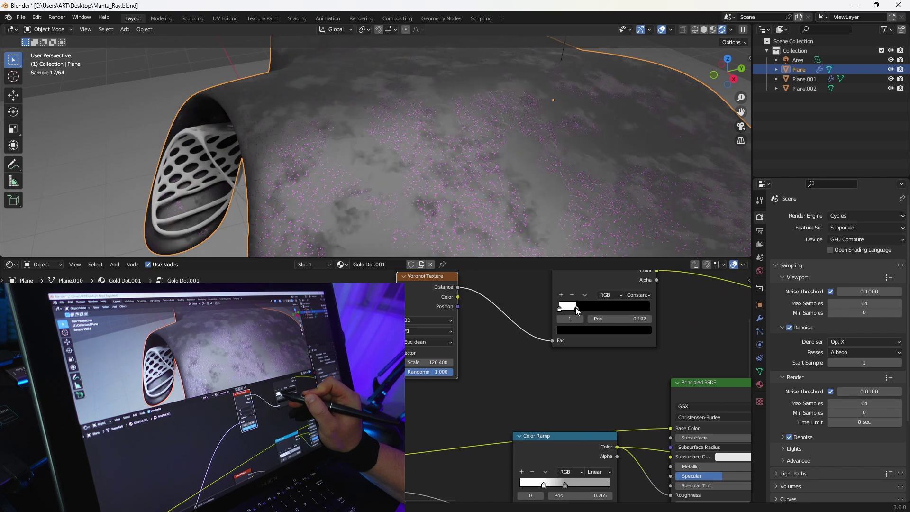
# Pan the Shader Editor over to the Group Output nodes.
pyautogui.scroll(-3, 604, 203)
pyautogui.scroll(-2, 598, 211)
pyautogui.scroll(3, 598, 211)
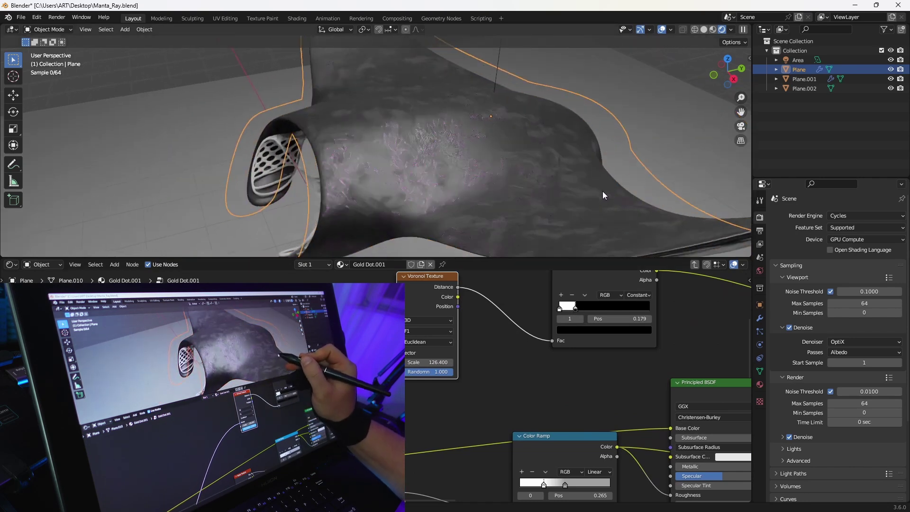
pyautogui.scroll(2, 602, 192)
pyautogui.scroll(-3, 614, 369)
pyautogui.moveTo(636, 340); pyautogui.dragTo(527, 359, button='middle')
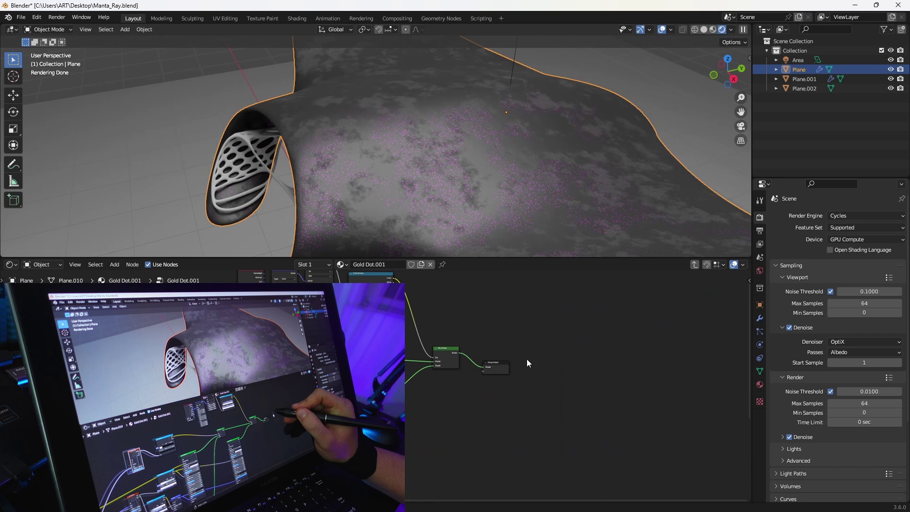
# Add a Mix Shader onto the link into the Group Output.
pyautogui.moveTo(650, 310); pyautogui.dragTo(607, 317, button='middle')
pyautogui.hotkey('shift', 'a')
pyautogui.write('mix')
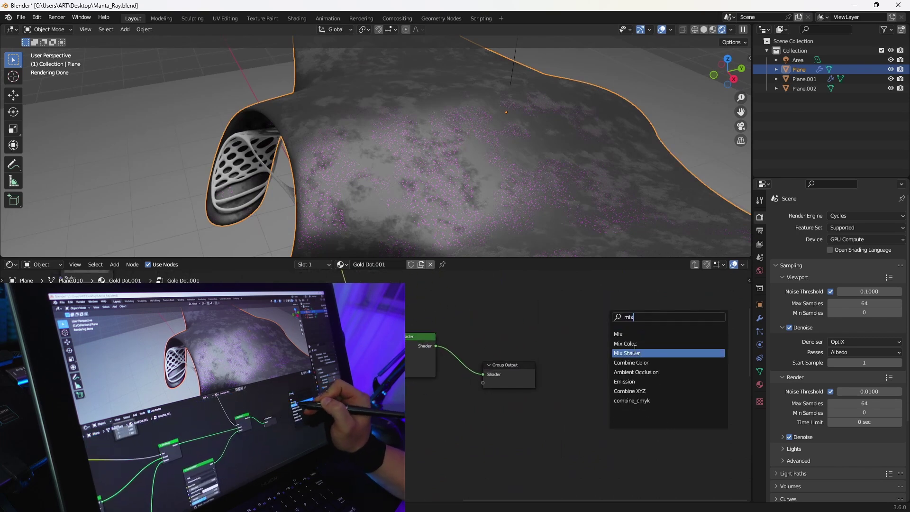
pyautogui.press('Return')
pyautogui.click(493, 405)
pyautogui.moveTo(494, 405); pyautogui.dragTo(678, 365, button='middle')
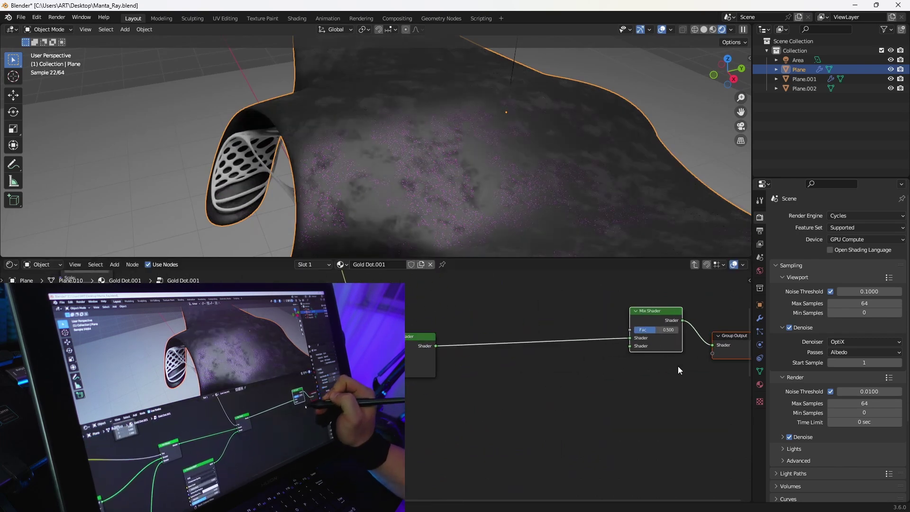
# Add a Wave Texture with Mapping and drive the Mix Shader factor with it.
pyautogui.hotkey('shift', 'a')
pyautogui.write('wave')
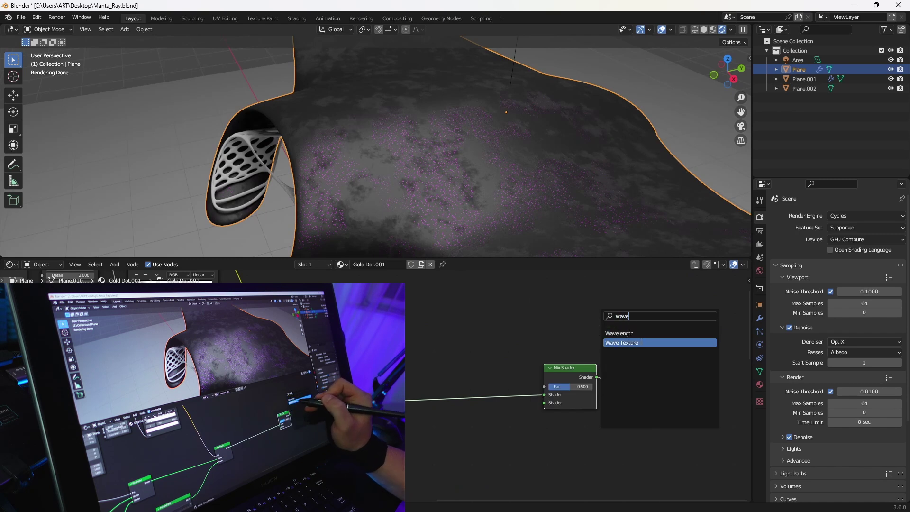
pyautogui.click(641, 341)
pyautogui.click(468, 303)
pyautogui.hotkey('ctrl', 't')
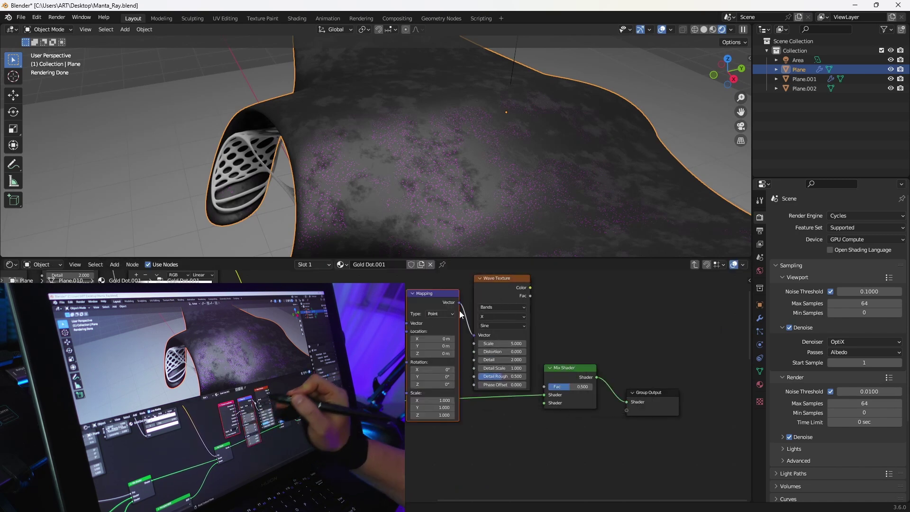
pyautogui.moveTo(550, 359); pyautogui.dragTo(545, 385)
# Put a Color Ramp between wave and mix, tighten its stops, and add a Principled BSDF.
pyautogui.hotkey('shift', 'a')
pyautogui.write('colo')
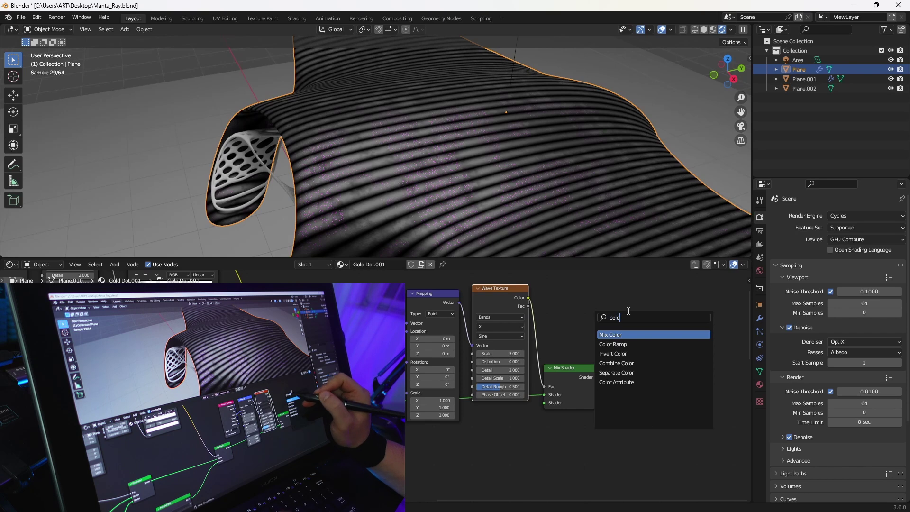
pyautogui.click(613, 344)
pyautogui.moveTo(673, 320); pyautogui.dragTo(588, 336, button='middle')
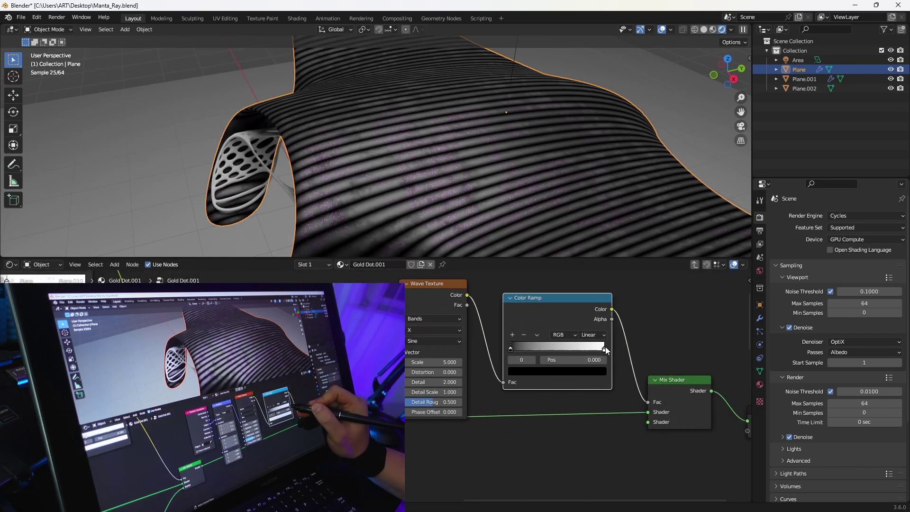
pyautogui.moveTo(605, 346); pyautogui.dragTo(595, 348)
pyautogui.moveTo(521, 349); pyautogui.dragTo(590, 351)
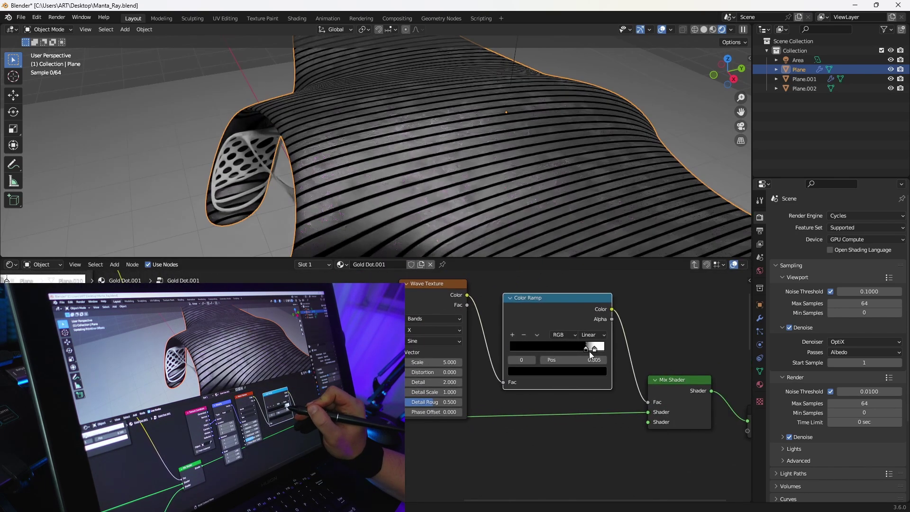
pyautogui.scroll(-2, 543, 367)
pyautogui.moveTo(543, 367); pyautogui.dragTo(479, 287, button='middle')
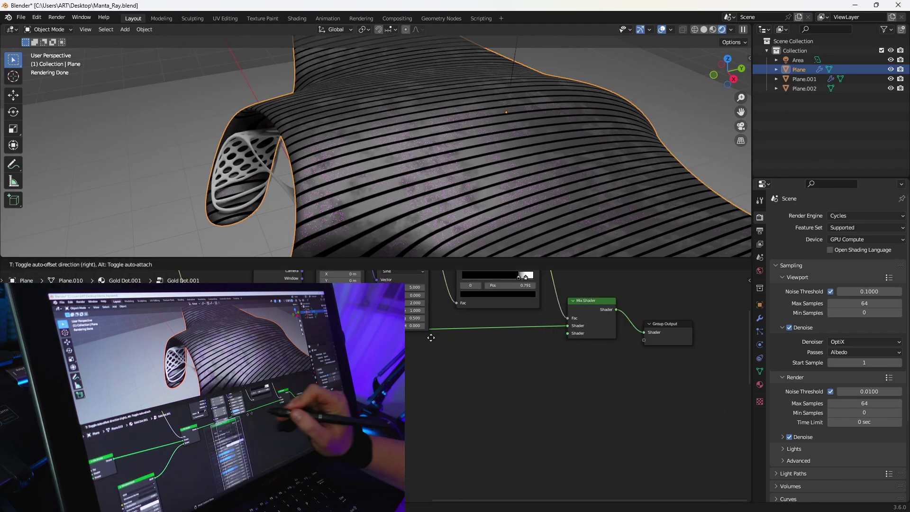
pyautogui.hotkey('shift', 'd')
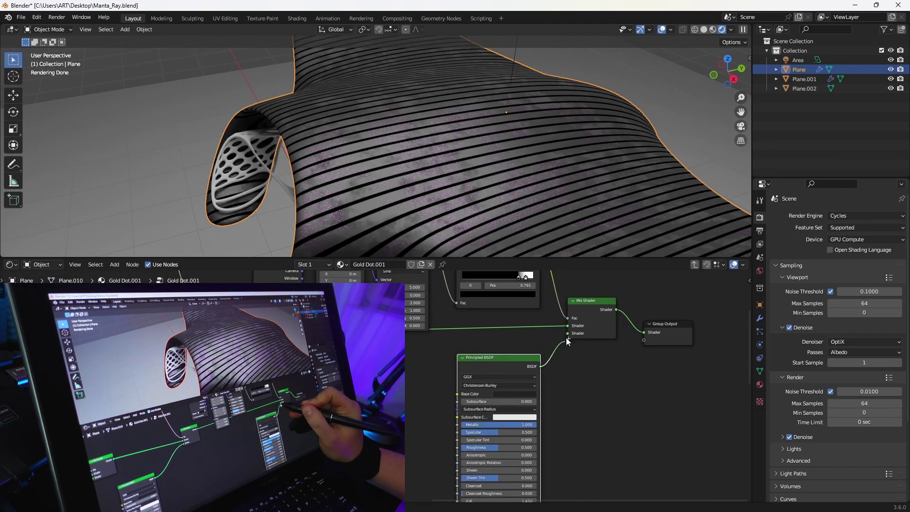
# Add a Gradient Texture and Color Ramp feeding the Principled BSDF Base Color.
pyautogui.hotkey('shift', 'a')
pyautogui.click(454, 407)
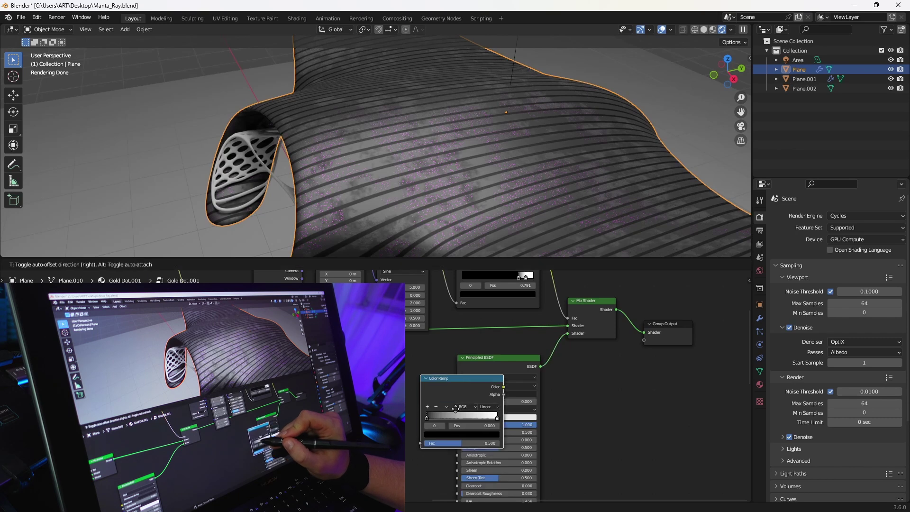
pyautogui.click(405, 408)
pyautogui.hotkey('shift', 'a')
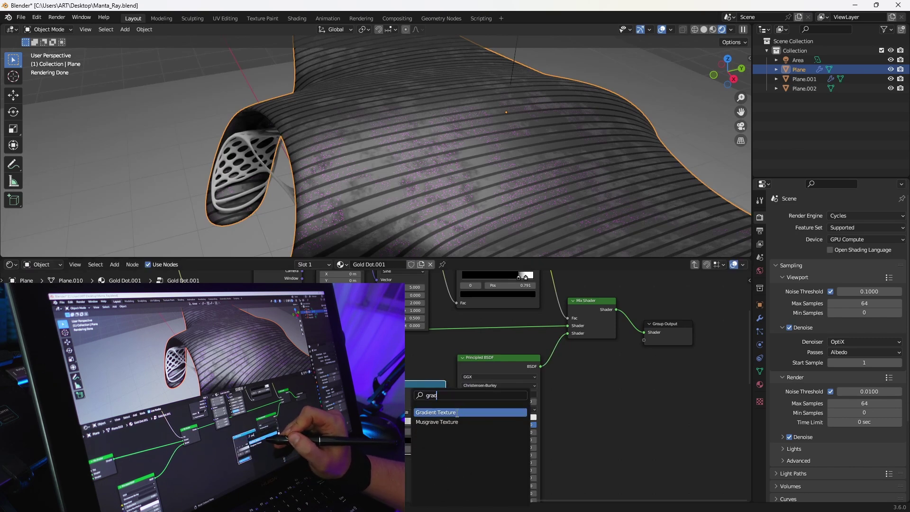
pyautogui.click(458, 412)
pyautogui.moveTo(454, 398); pyautogui.dragTo(457, 394)
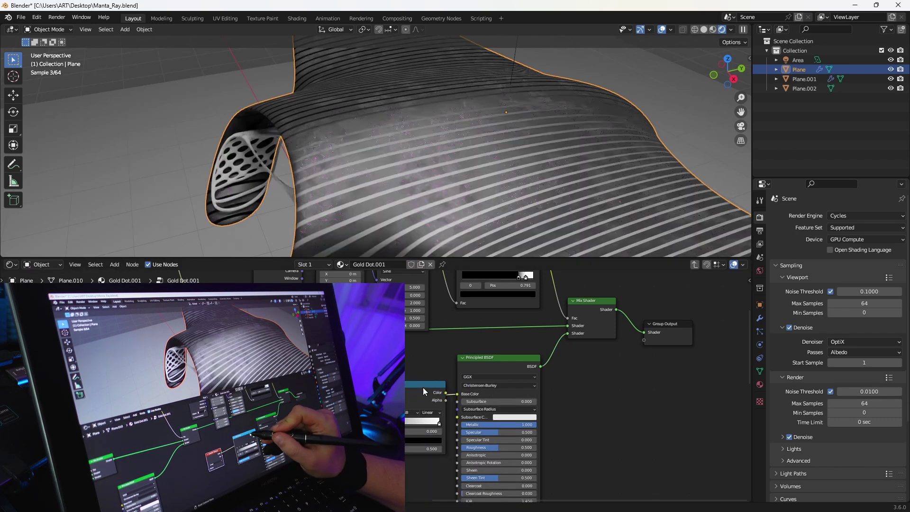
pyautogui.moveTo(483, 391); pyautogui.dragTo(555, 365, button='middle')
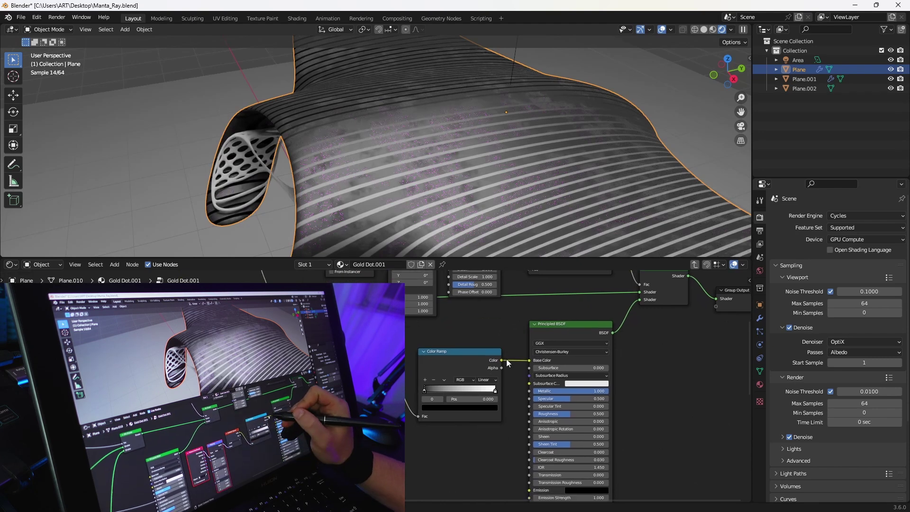
# Set the gradient ramp stops to green and magenta; push the stripe ramp's white stop to the end.
pyautogui.moveTo(560, 214)
pyautogui.mouseDown(button='middle')
pyautogui.moveTo(541, 176)
pyautogui.moveTo(585, 198)
pyautogui.mouseUp(button='middle')
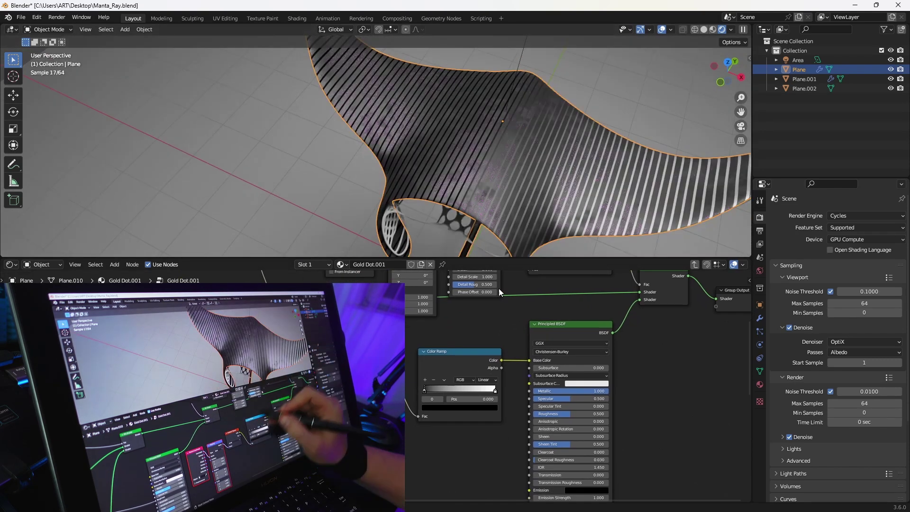
pyautogui.scroll(2, 499, 288)
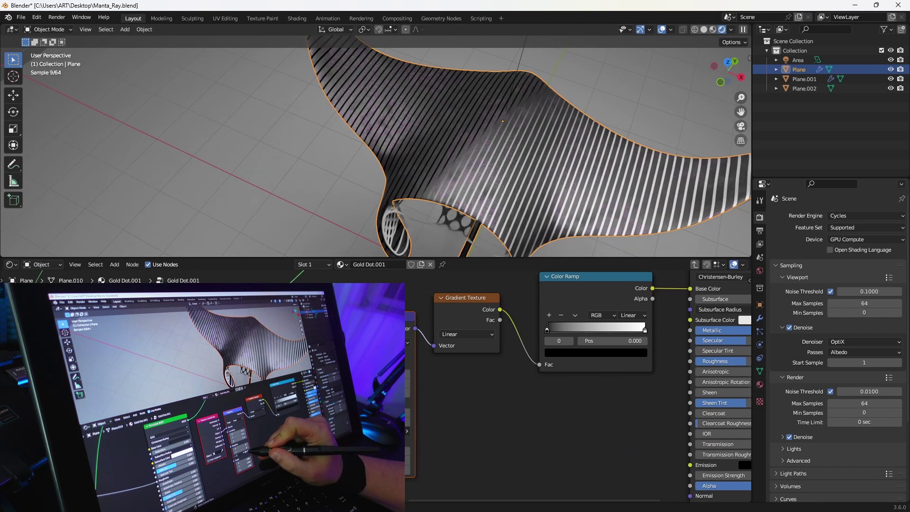
pyautogui.moveTo(551, 330); pyautogui.dragTo(467, 341, button='middle')
pyautogui.click(484, 364)
pyautogui.moveTo(542, 292); pyautogui.dragTo(543, 249)
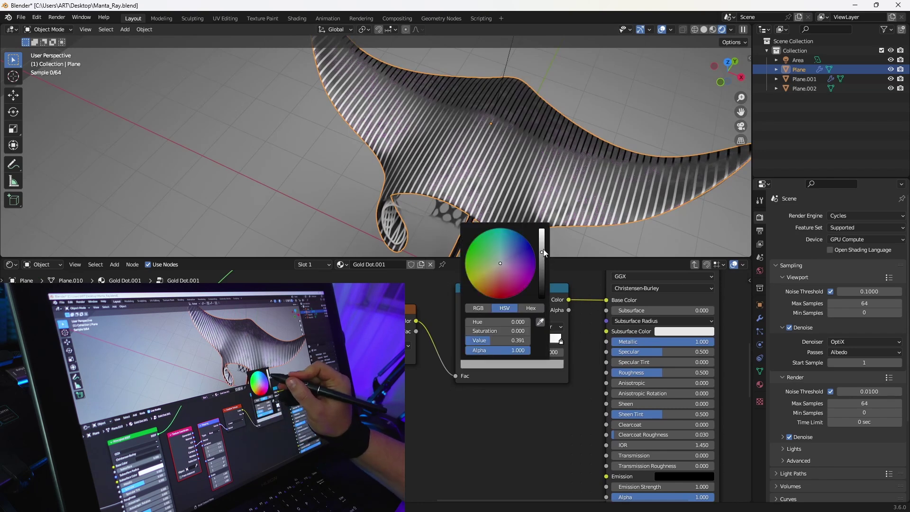
pyautogui.click(468, 257)
pyautogui.click(555, 338)
pyautogui.click(528, 279)
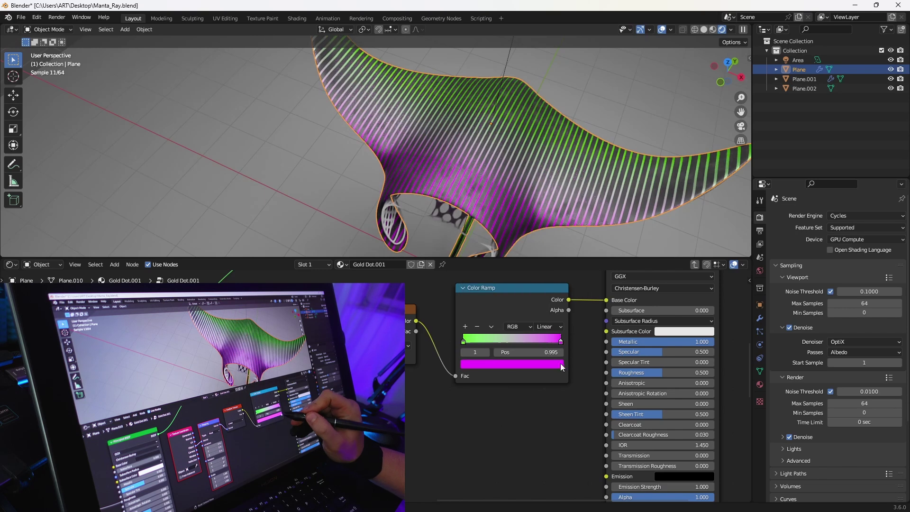
pyautogui.moveTo(496, 341); pyautogui.dragTo(560, 342, button='middle')
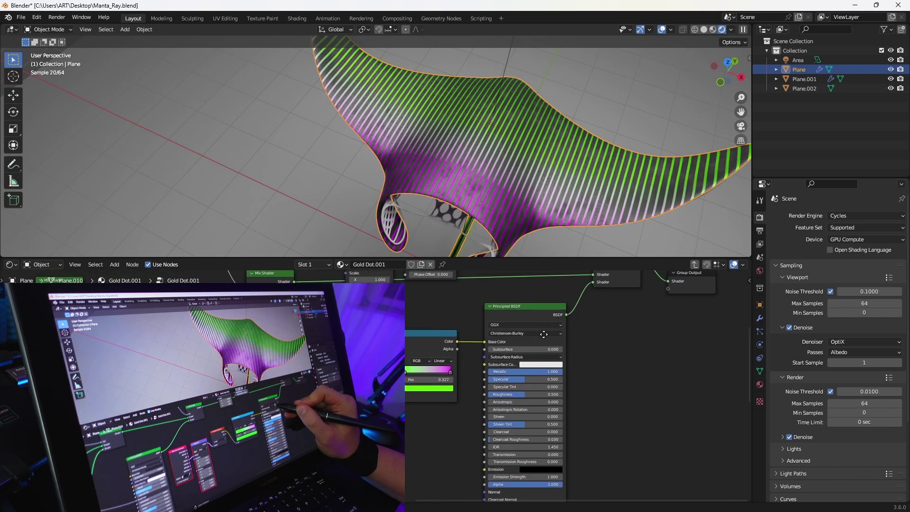
pyautogui.moveTo(546, 360)
pyautogui.mouseDown()
pyautogui.moveTo(708, 348)
pyautogui.moveTo(693, 366)
pyautogui.mouseUp()
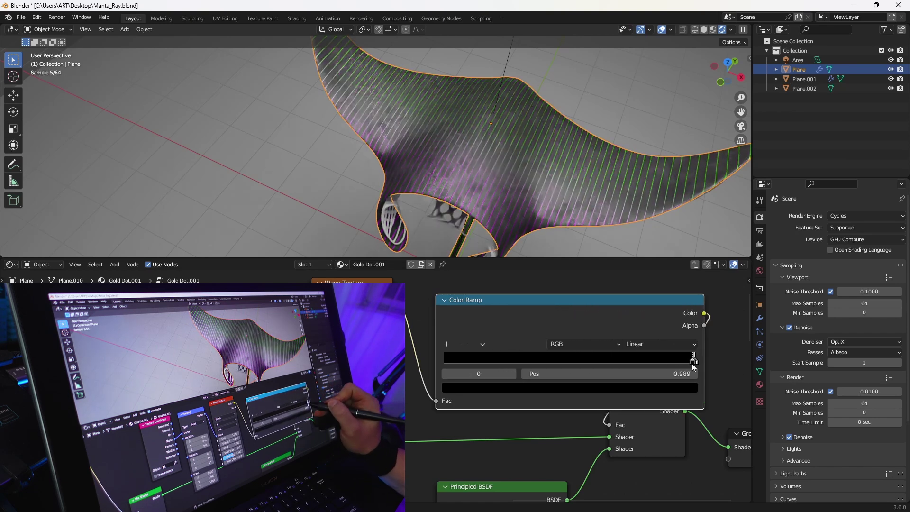
# Widen the stripes by setting the Wave Texture Scale to 1.7.
pyautogui.scroll(2, 187, 387)
pyautogui.moveTo(379, 372)
pyautogui.mouseDown()
pyautogui.moveTo(462, 393)
pyautogui.moveTo(504, 389)
pyautogui.mouseUp()
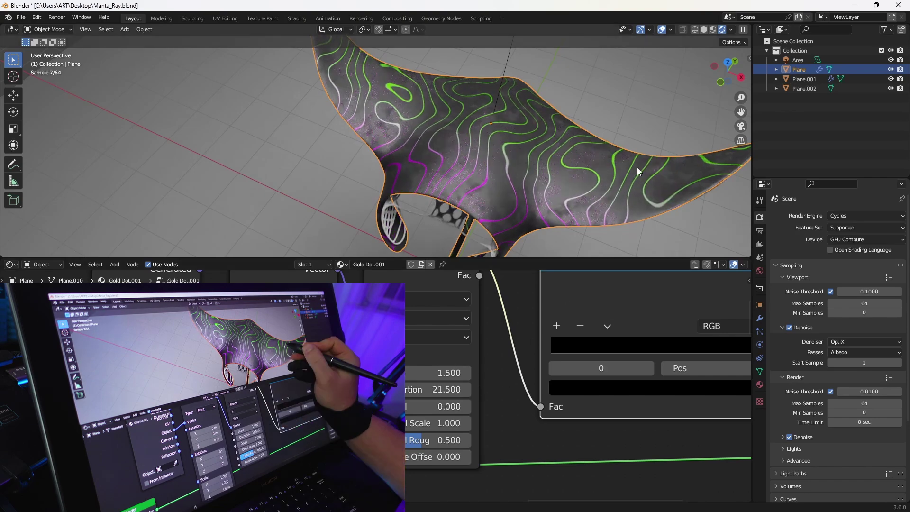